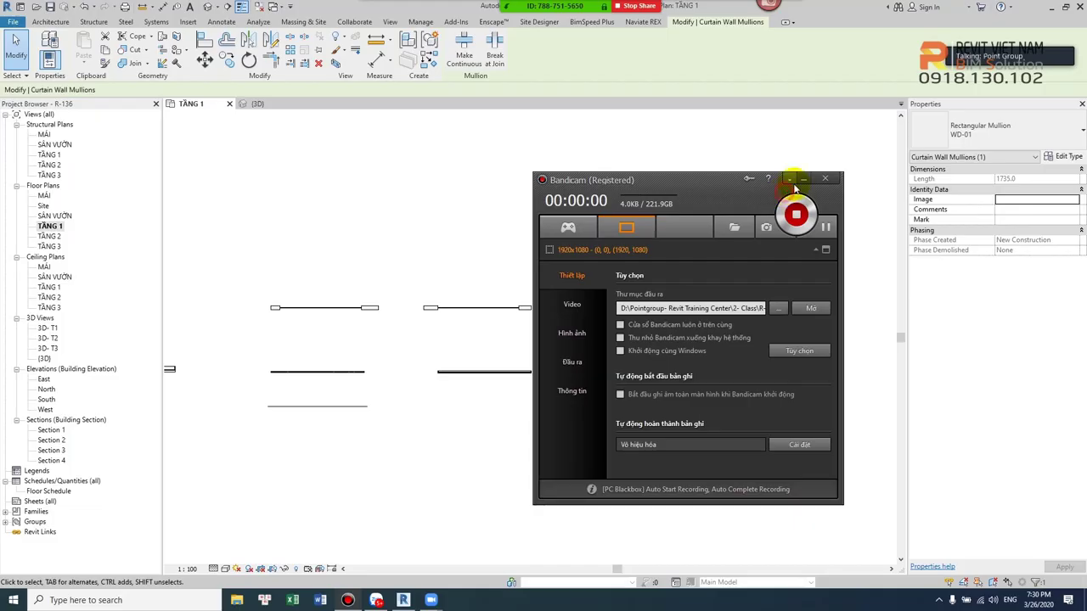
Use Create Similar on the existing SF-01 curtain wall to draw a horizontal leg and a leg turning down.
left_click(802, 182)
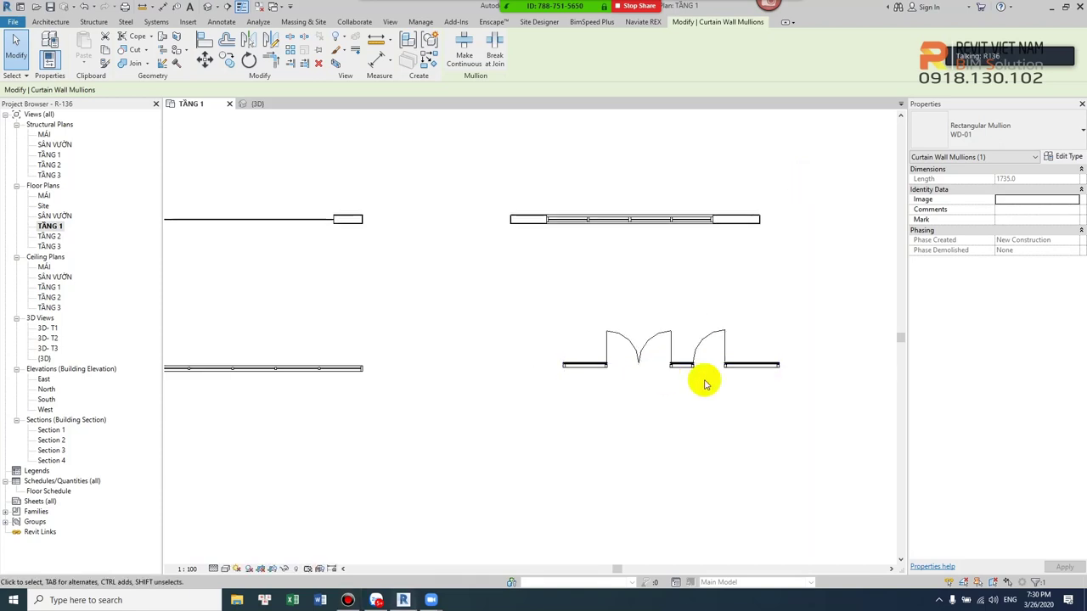
middle_click_drag(703, 377, 558, 296)
left_click(565, 293)
left_click(422, 69)
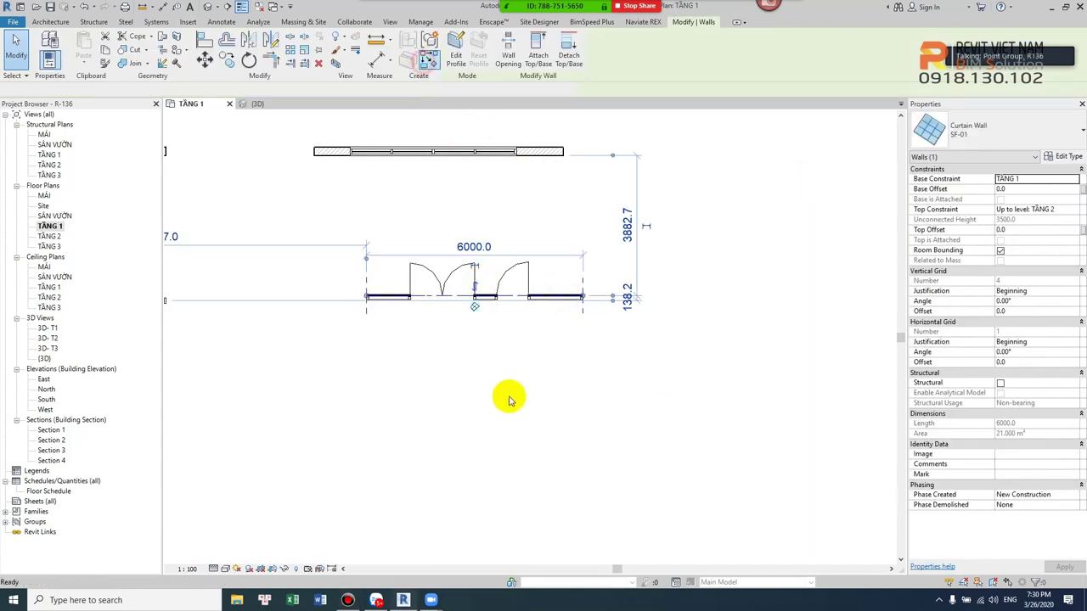
middle_click_drag(509, 395, 416, 277)
left_click(382, 304)
left_click(490, 304)
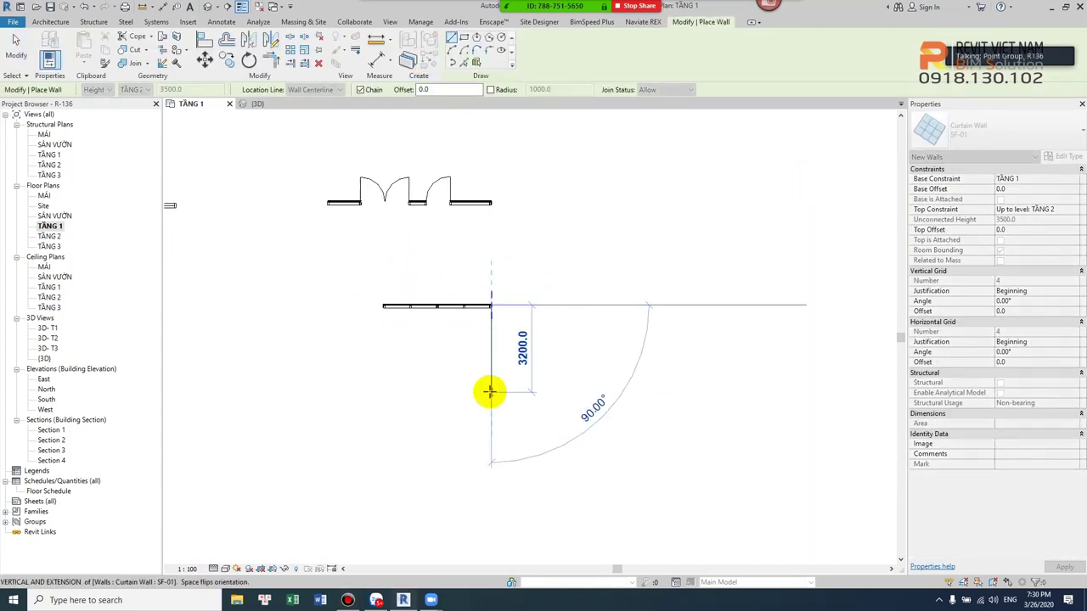
left_click(490, 391)
scroll(493, 306, "up", 2)
scroll(491, 304, "up", 3)
Stop placing walls and inspect the corner mullion and the vertical mullion beside it.
scroll(485, 280, "up", 2)
key("Escape")
key("Escape")
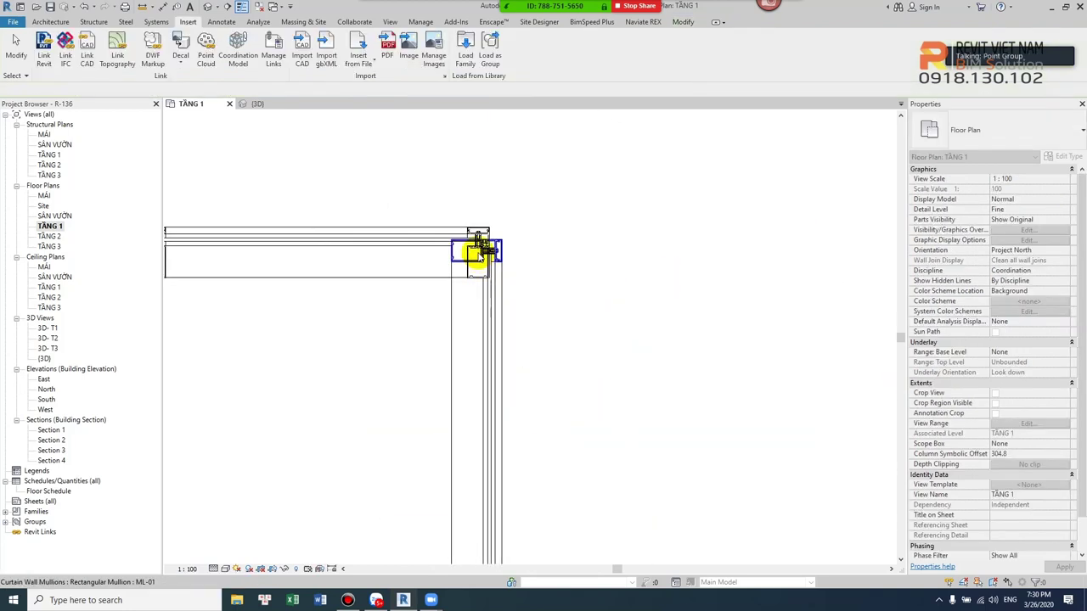
left_click(480, 253)
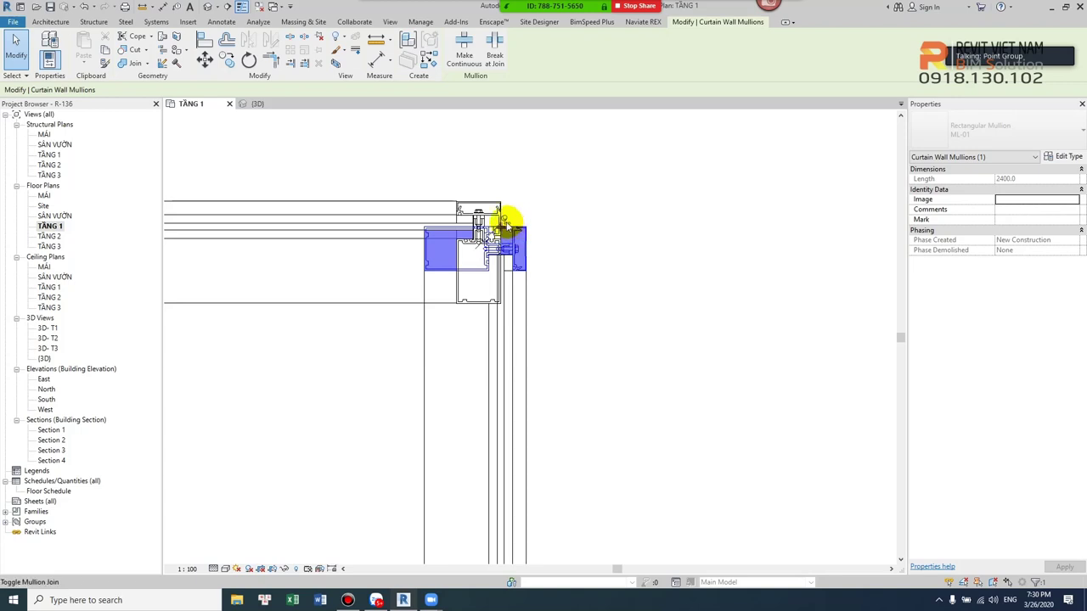
key("Escape")
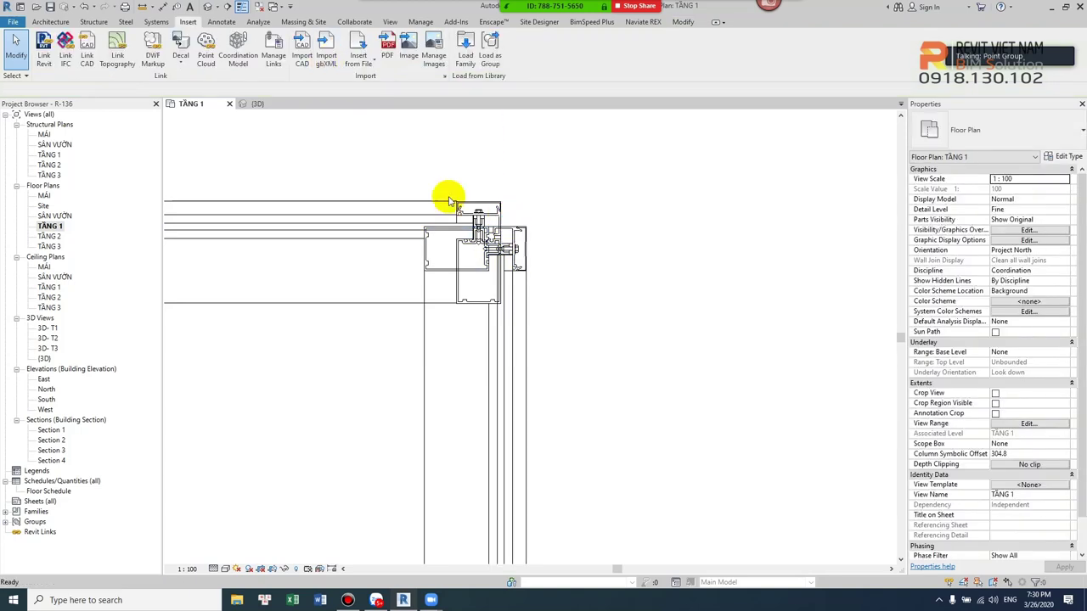
left_click(514, 229)
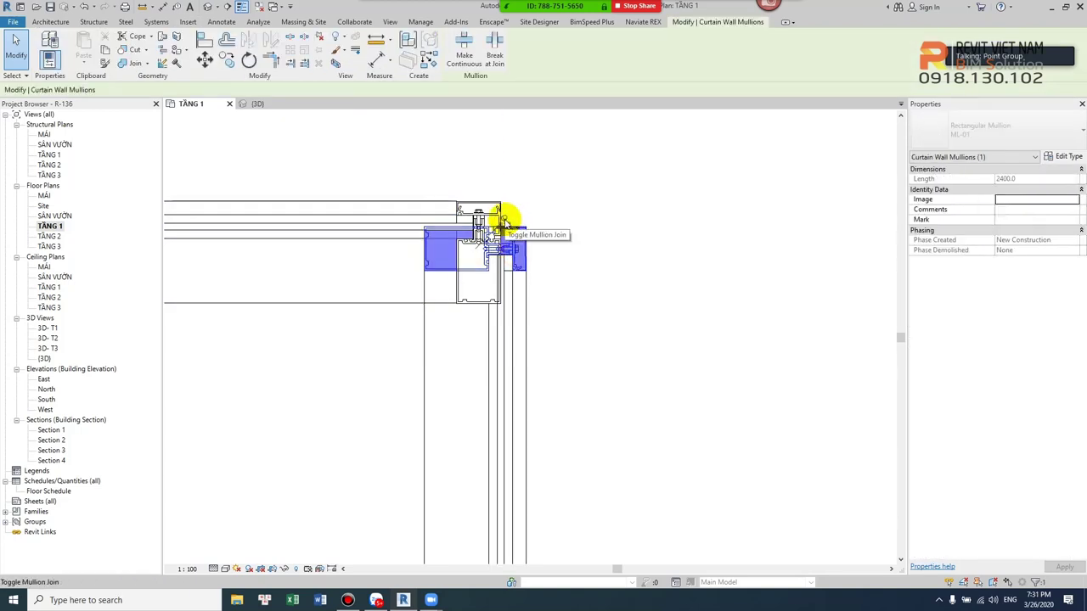
scroll(506, 223, "up", 3)
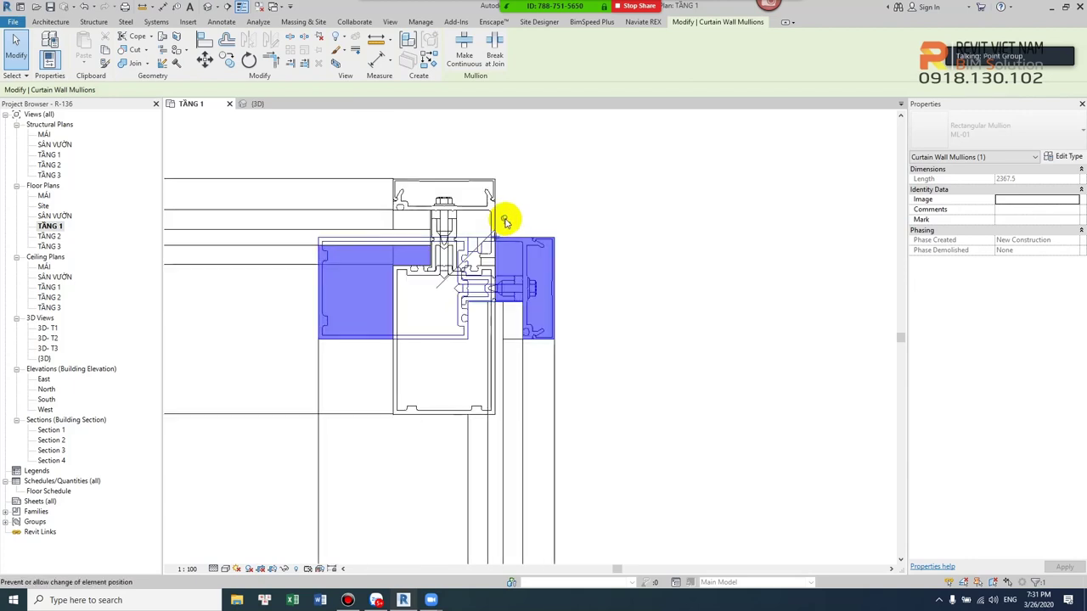
key("Escape")
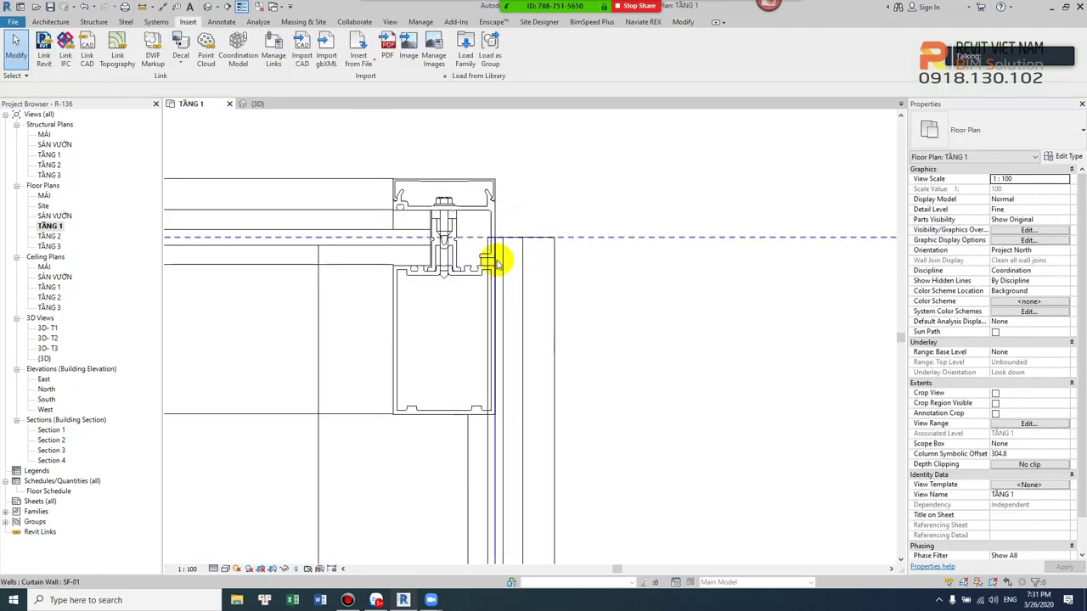
left_click(474, 266)
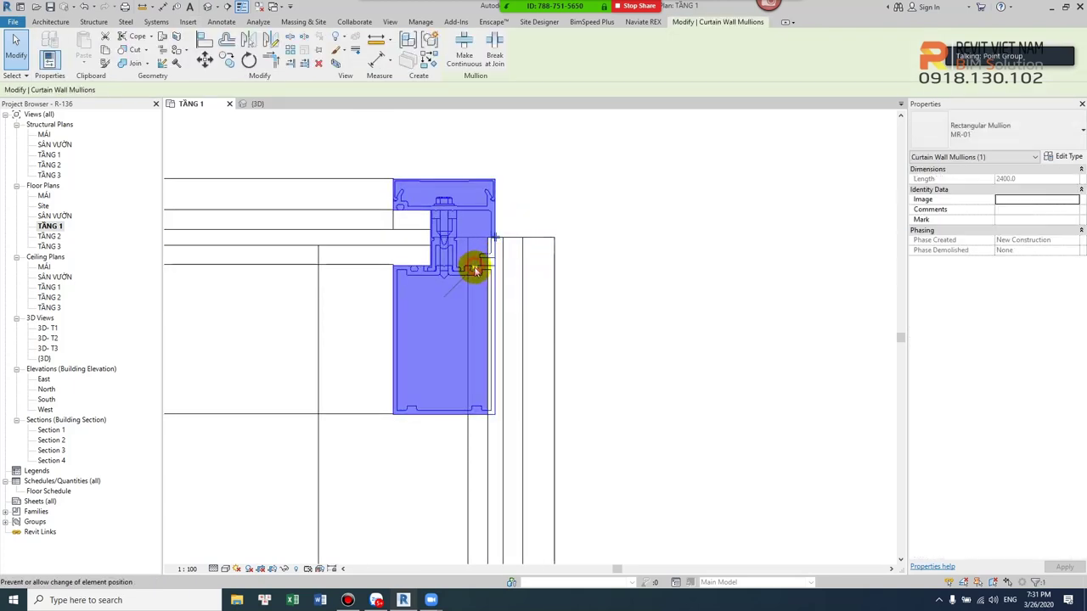
key("Escape")
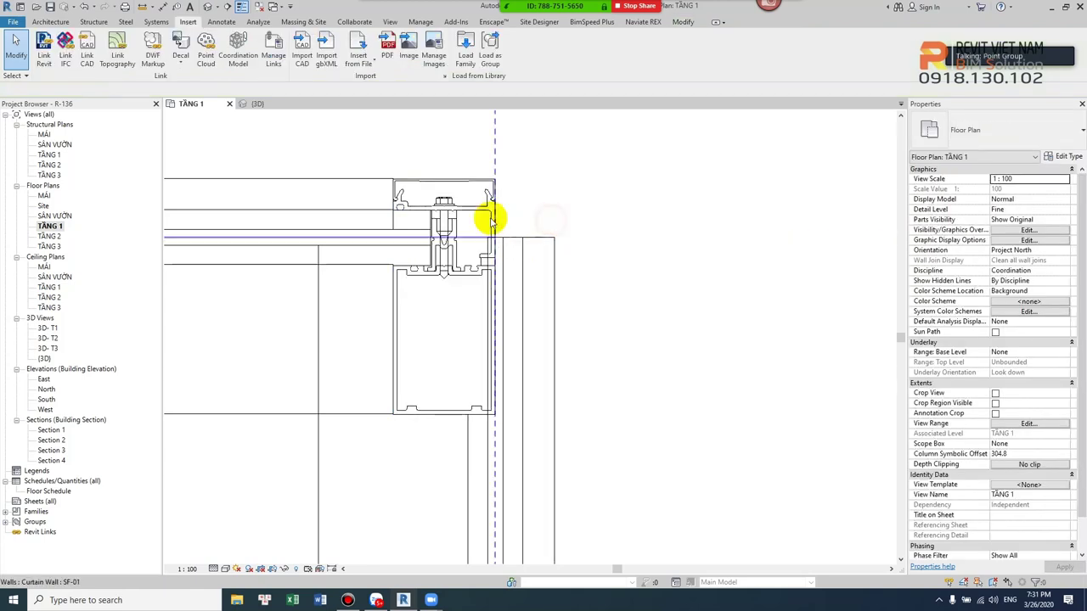
Change the corner mullion to a larger mullion type from the Properties type selector.
left_click(473, 196)
left_click(974, 131)
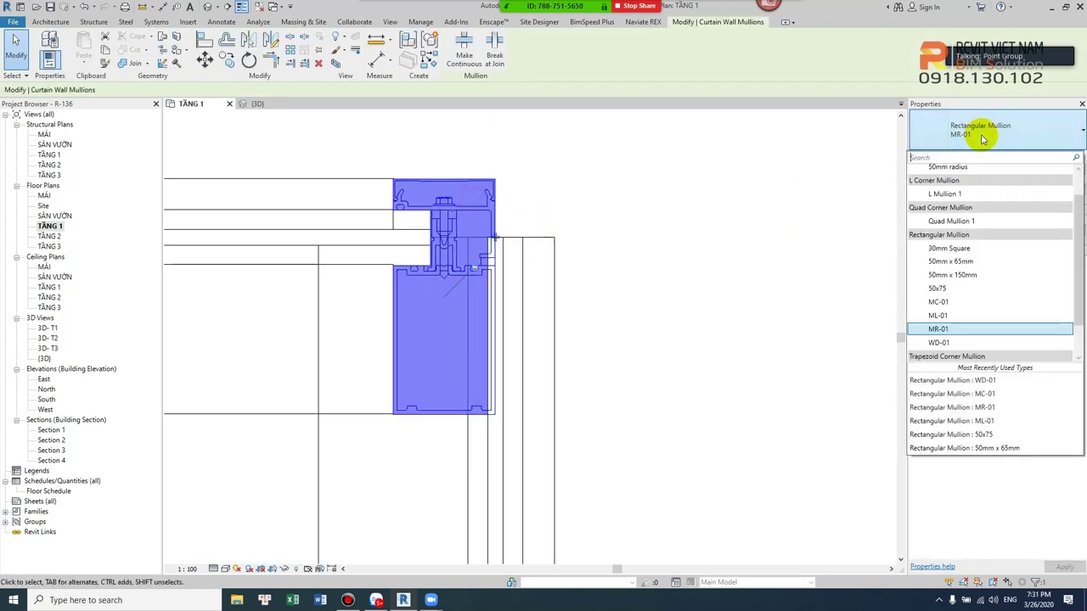
scroll(988, 279, "up", 1)
left_click(938, 226)
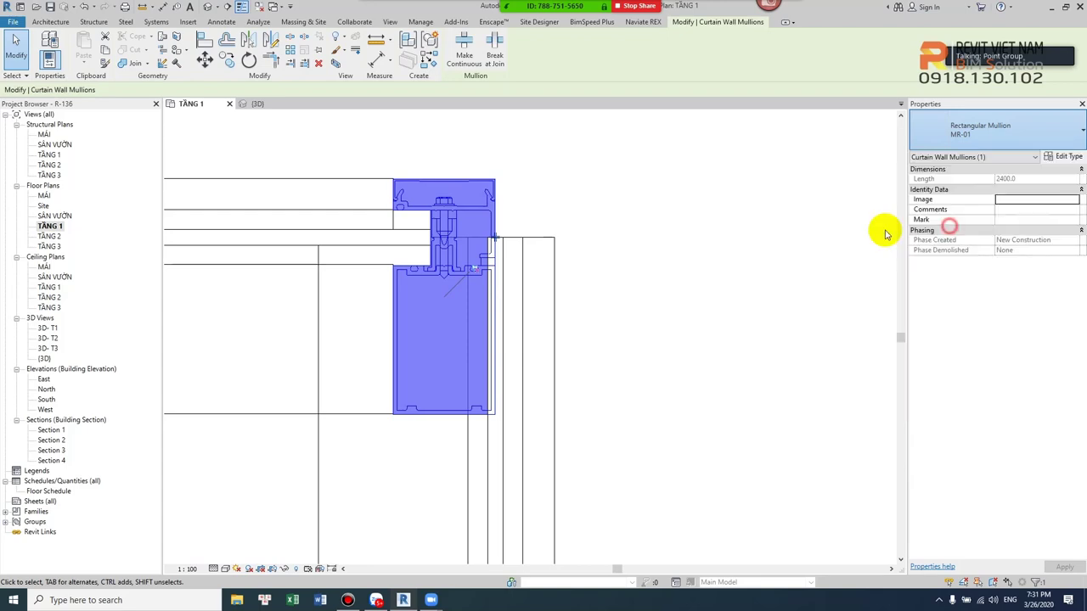
left_click(699, 252)
scroll(700, 252, "down", 2)
scroll(699, 250, "down", 1)
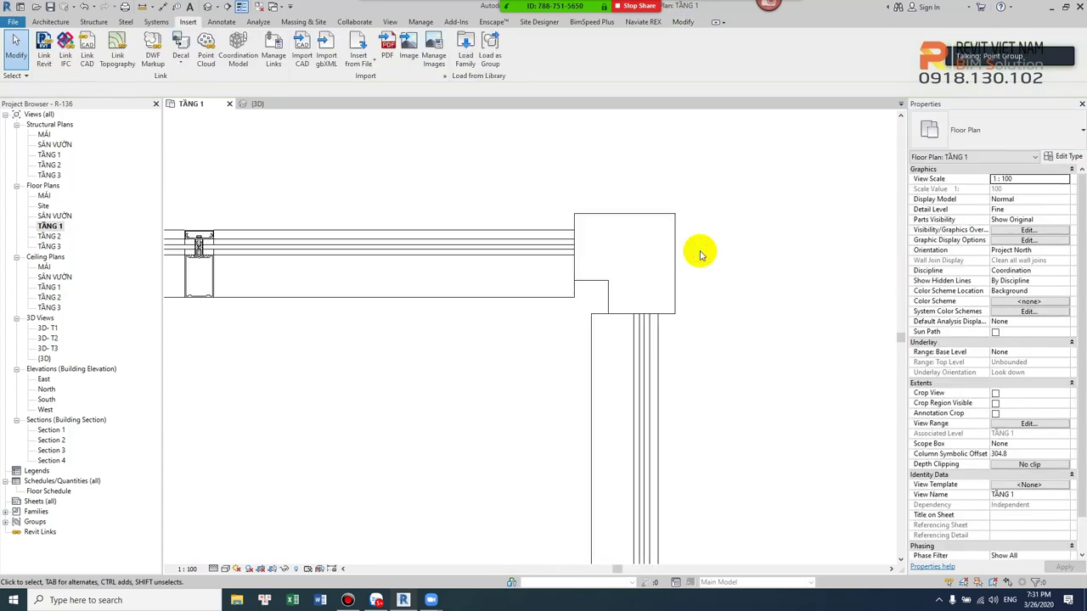
Switch to the 3D view and orbit around the new curtain wall's corner mullion.
left_click(210, 6)
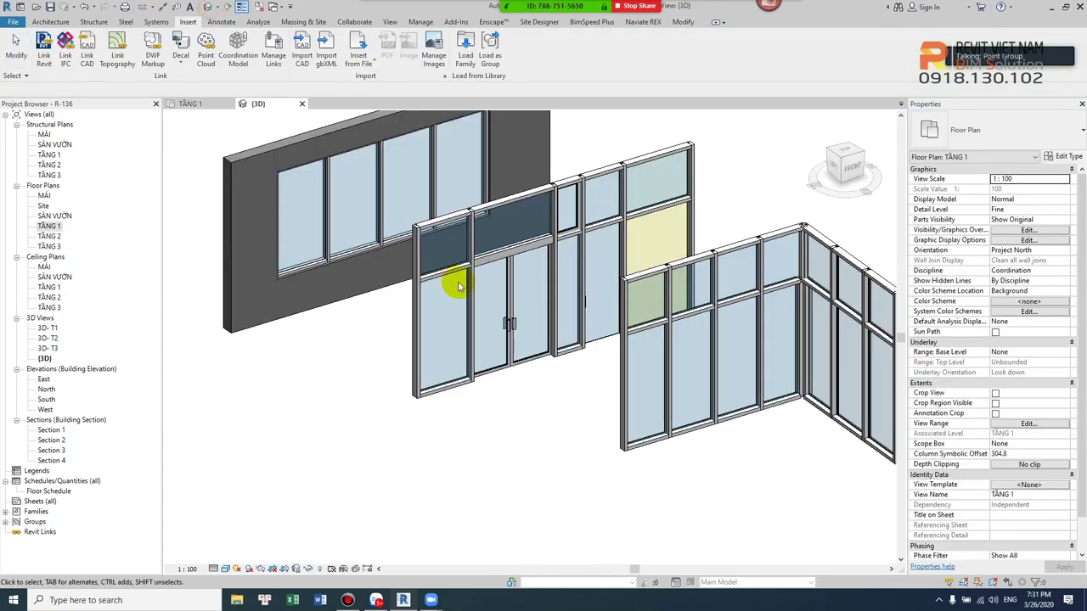
scroll(592, 264, "up", 3)
scroll(718, 310, "up", 2)
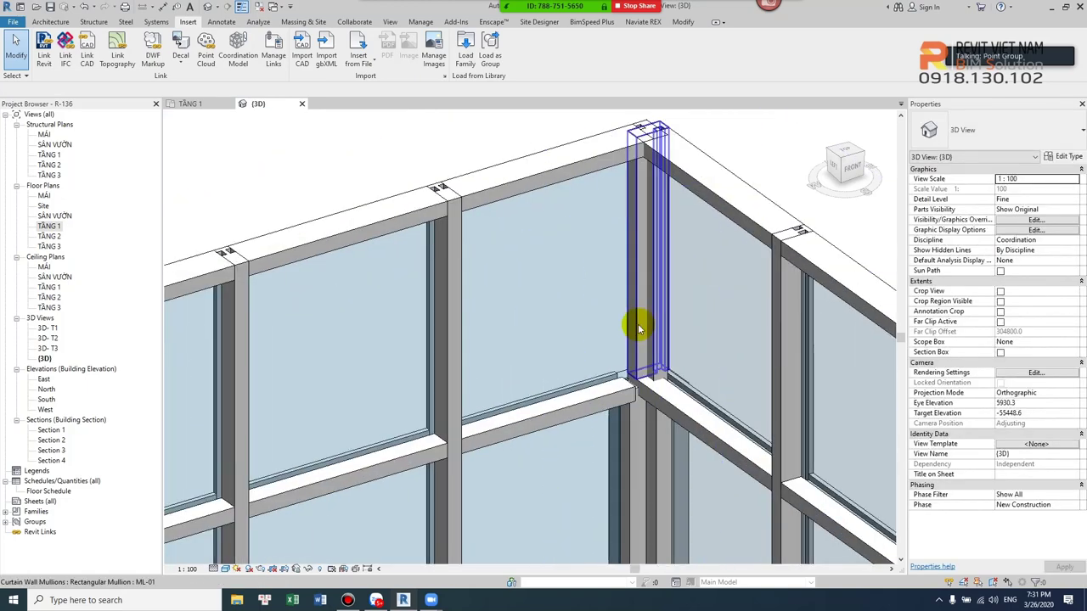
left_click(636, 329)
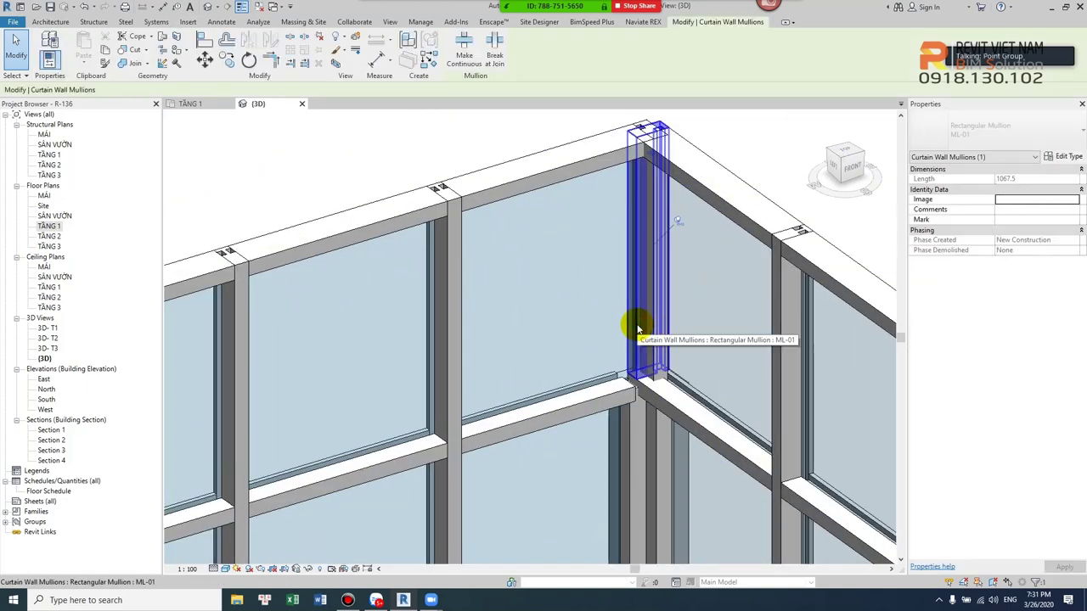
left_click(678, 224)
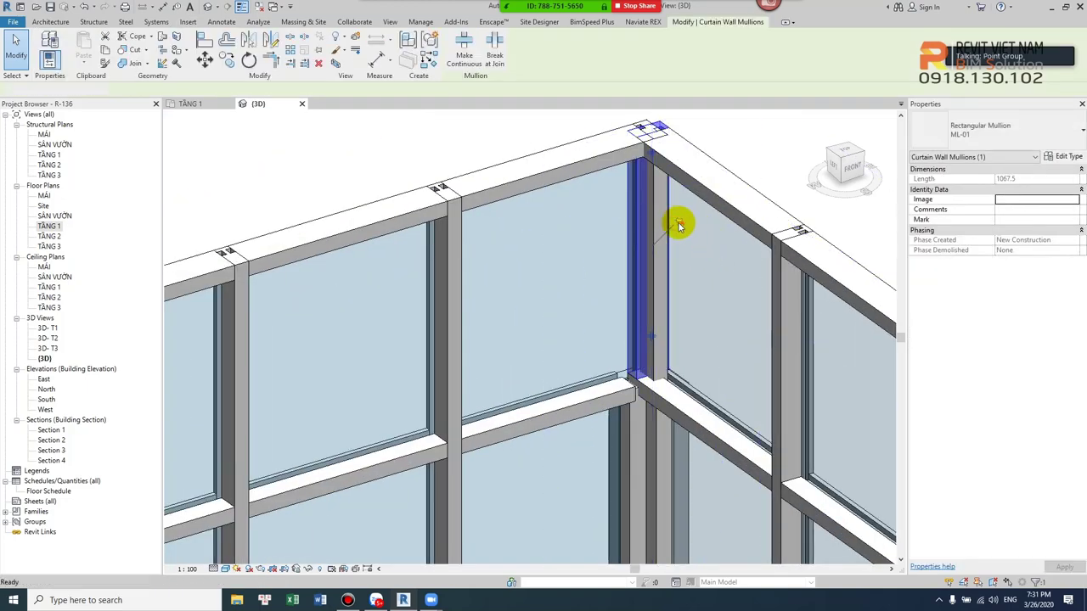
left_click(654, 303)
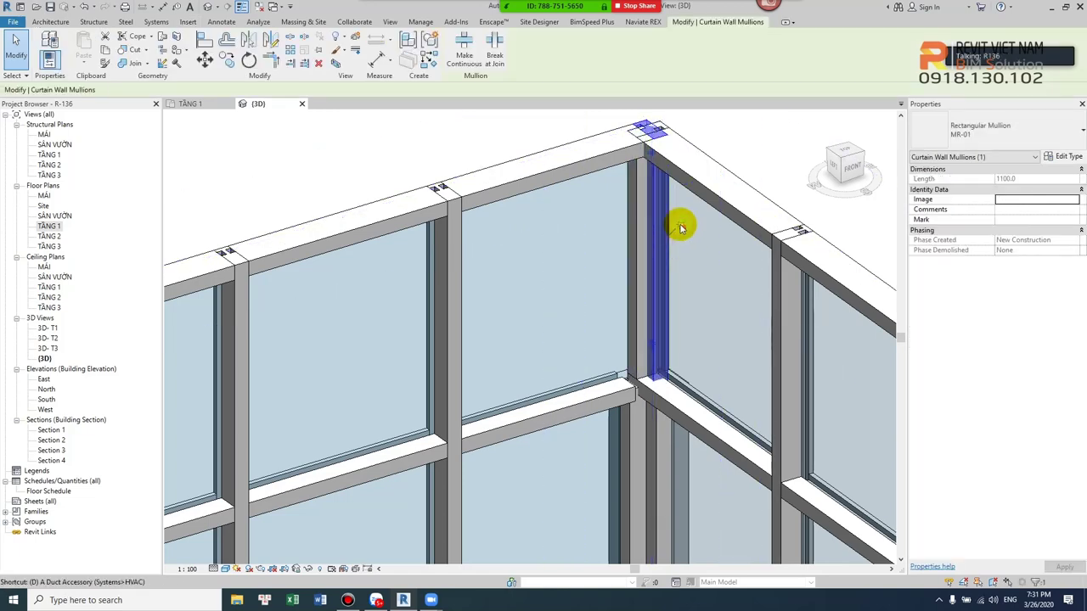
key("Escape")
mouse_move(659, 267)
middle_mouse_down("shift")
mouse_move(650, 332)
mouse_move(625, 260)
mouse_move(643, 294)
mouse_move(527, 335)
mouse_move(582, 226)
middle_mouse_up("shift")
scroll(478, 241, "up", 3)
scroll(515, 280, "up", 2)
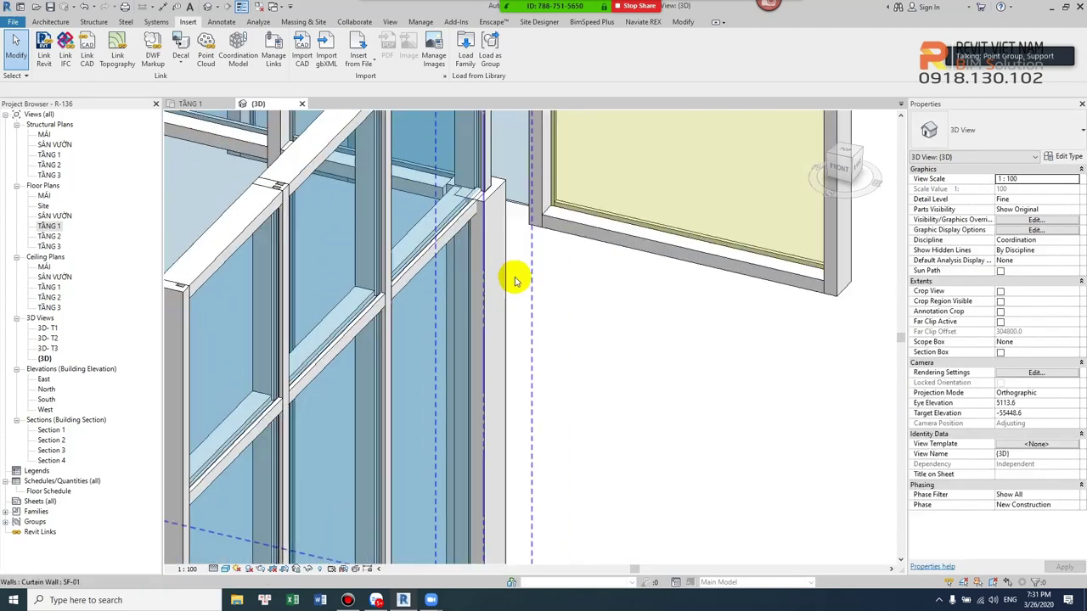
middle_click_drag(514, 280, 516, 297)
Use Match Type (MA) with the corner mullion as the type source.
key("m")
key("a")
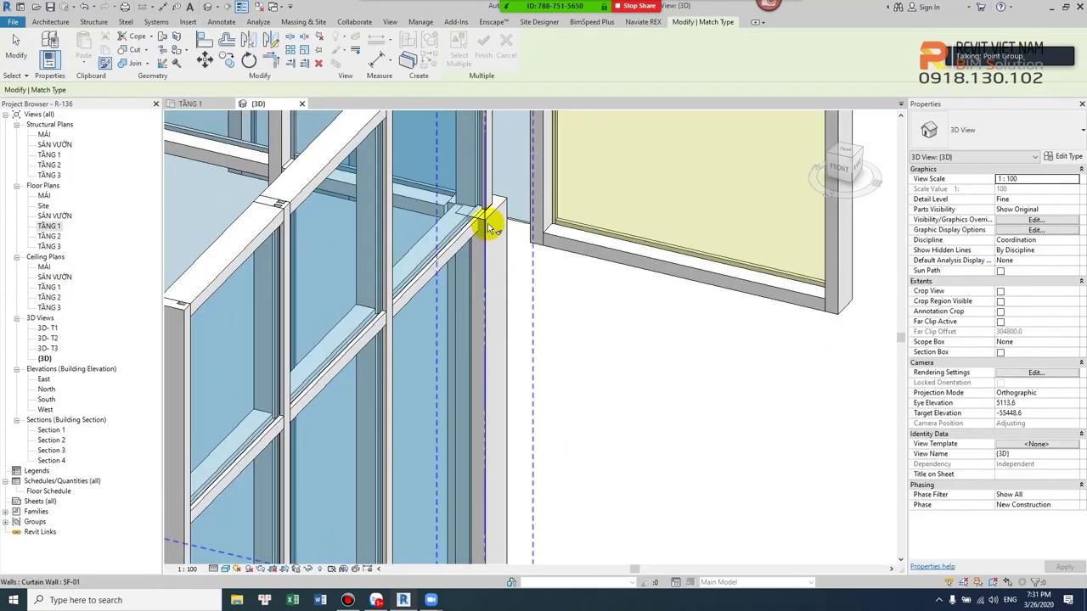
left_click(503, 206)
mouse_move(503, 206)
middle_mouse_down("shift")
mouse_move(516, 368)
mouse_move(515, 279)
middle_mouse_up("shift")
key("Escape")
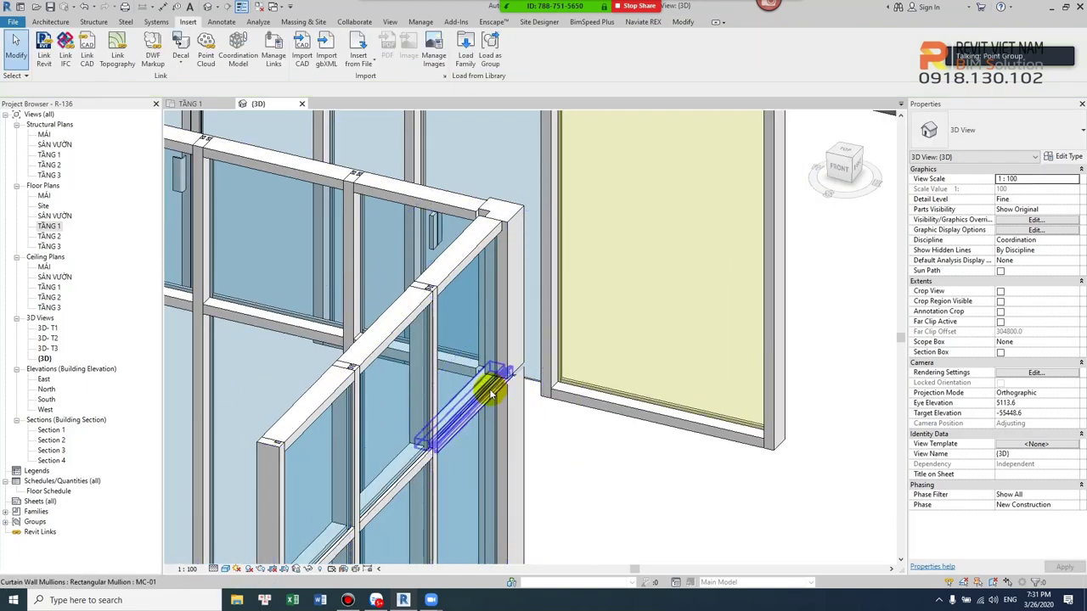
Inspect the horizontal mullion at the corner from a new orbit angle.
left_click(488, 386)
scroll(601, 298, "down", 2)
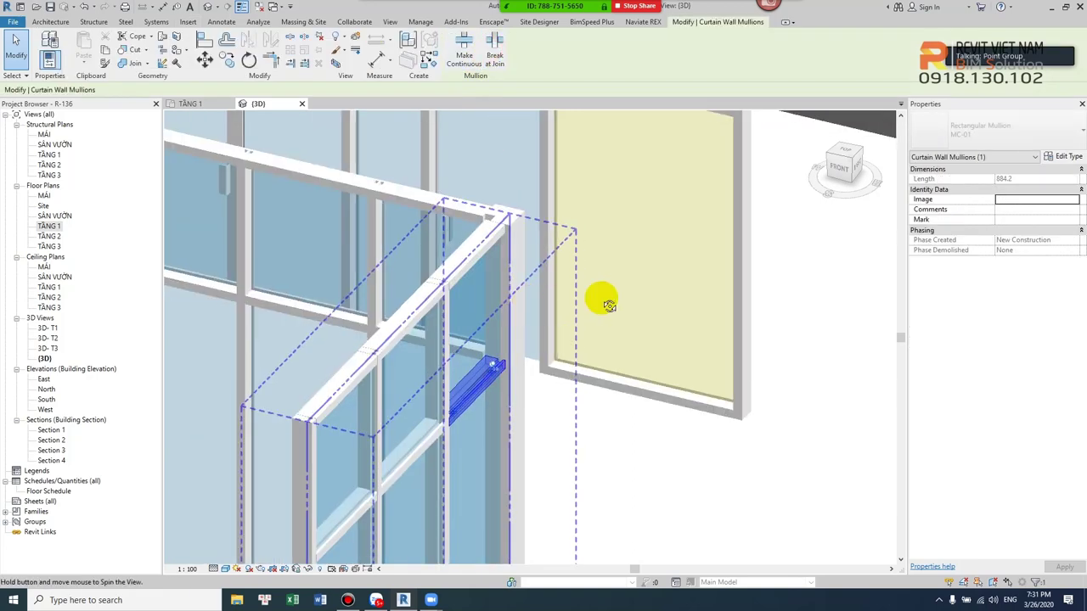
middle_click_drag(601, 298, 388, 382, "shift")
scroll(430, 371, "up", 5)
key("Escape")
scroll(430, 269, "down", 3)
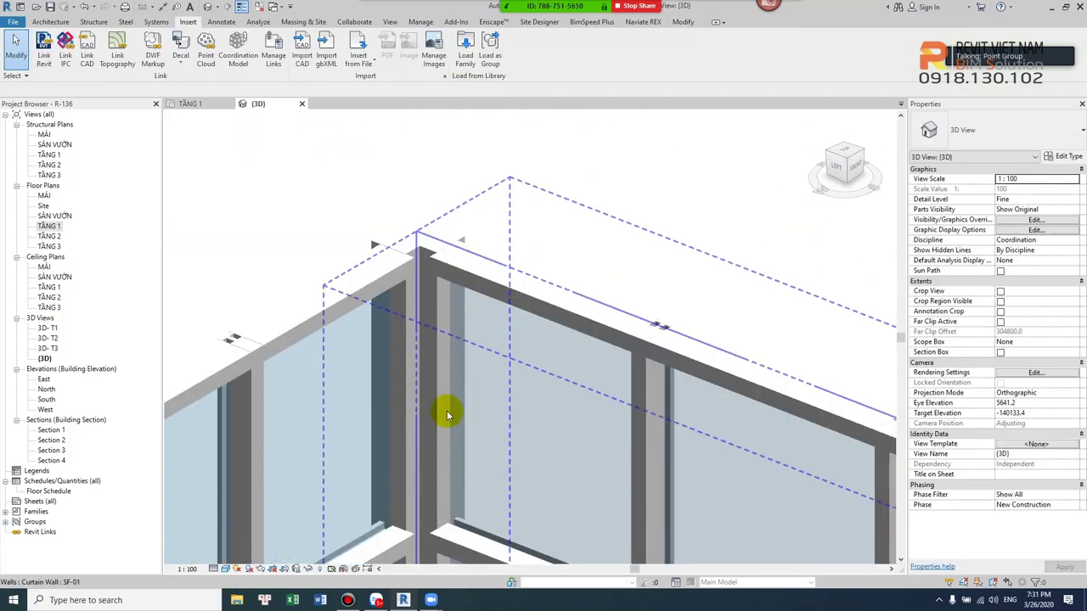
scroll(437, 263, "up", 2)
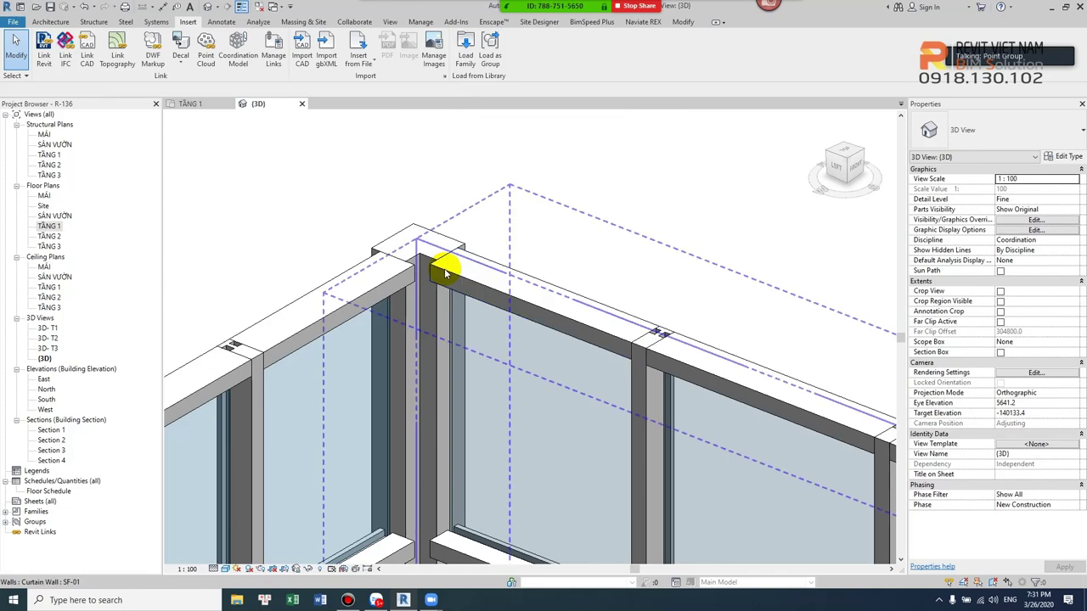
Select both top corner mullions and break them apart at their join.
left_click(399, 276)
left_click(397, 276, "ctrl")
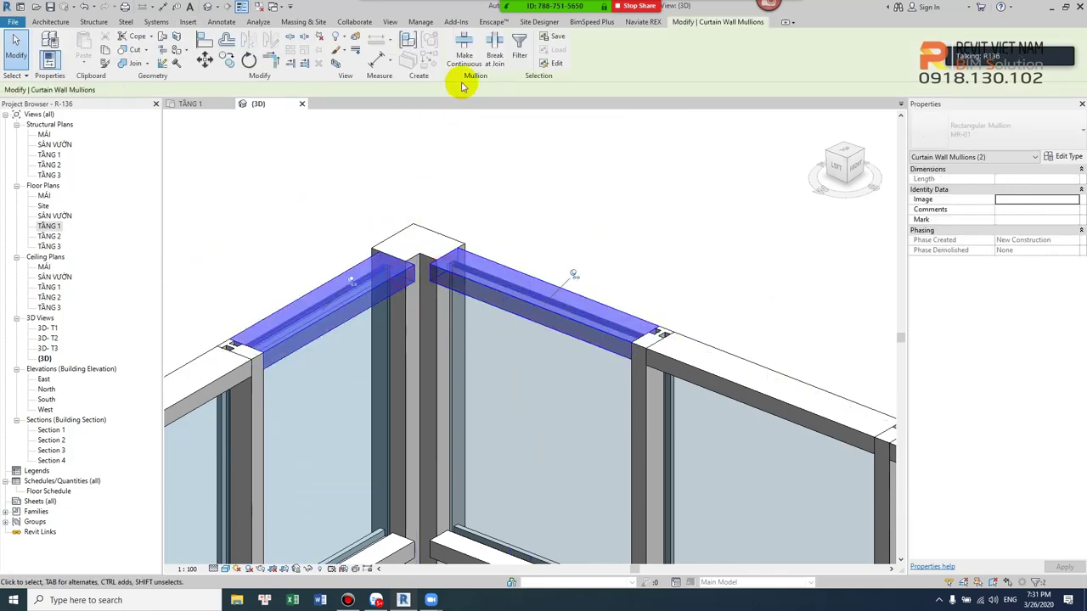
left_click(498, 58)
mouse_move(526, 179)
middle_mouse_down("shift")
mouse_move(552, 203)
mouse_move(592, 334)
mouse_move(543, 235)
middle_mouse_up("shift")
key("Escape")
scroll(674, 247, "up", 3)
Set Leg 1 and Leg 2 of the L Mullion 1 type from 150 to 100.
scroll(636, 194, "up", 2)
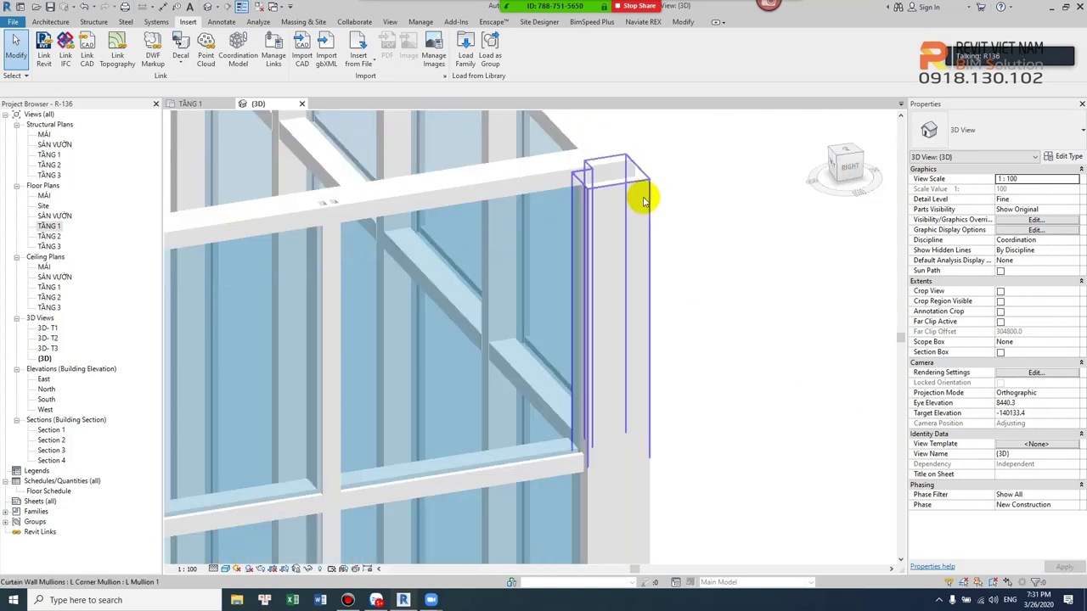
scroll(645, 167, "up", 2)
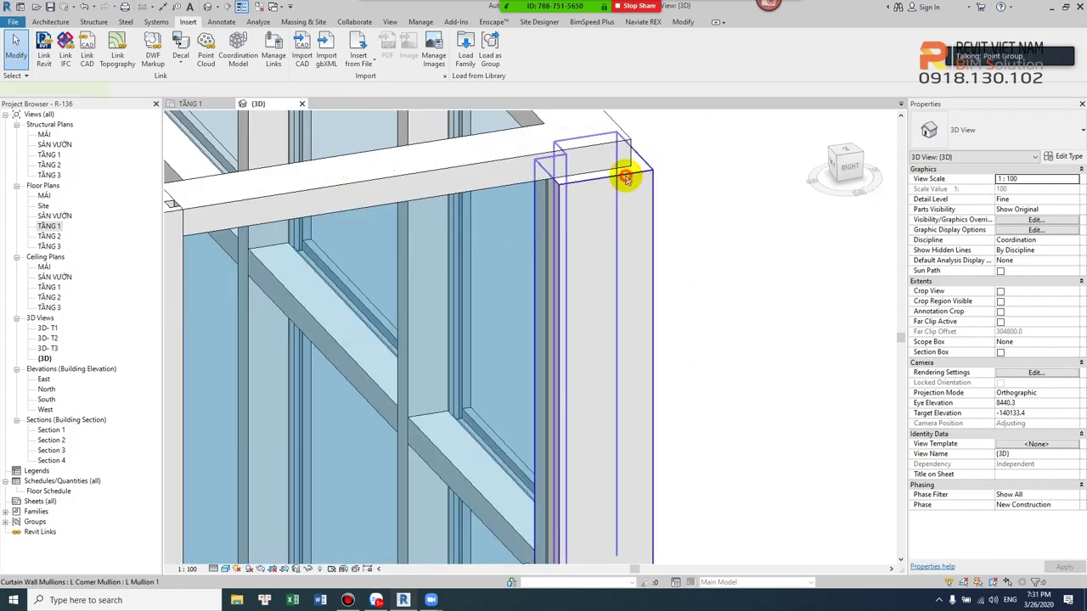
left_click(626, 178)
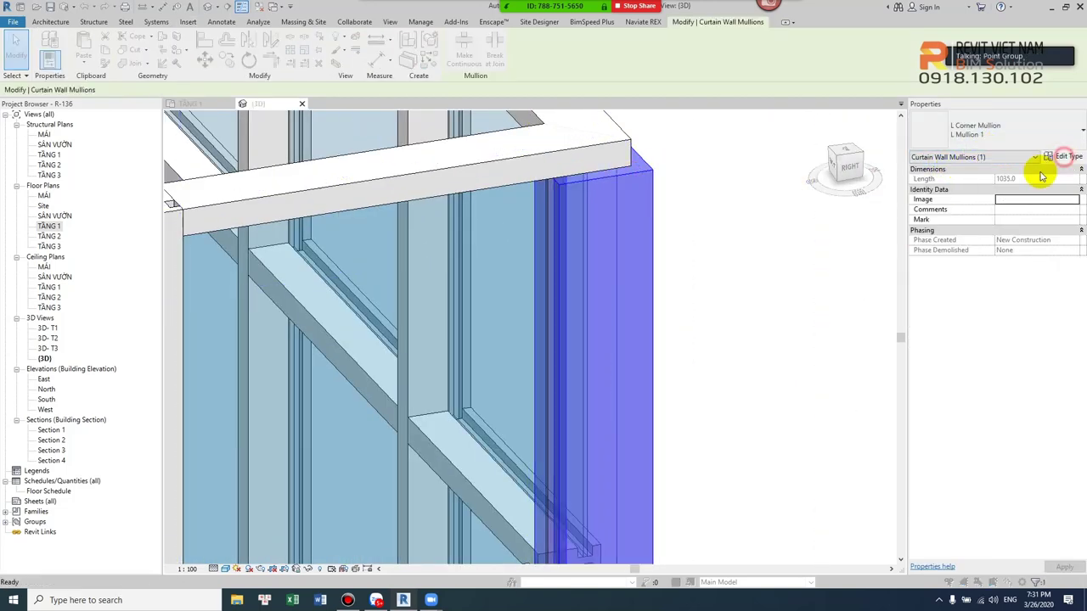
left_click(1064, 156)
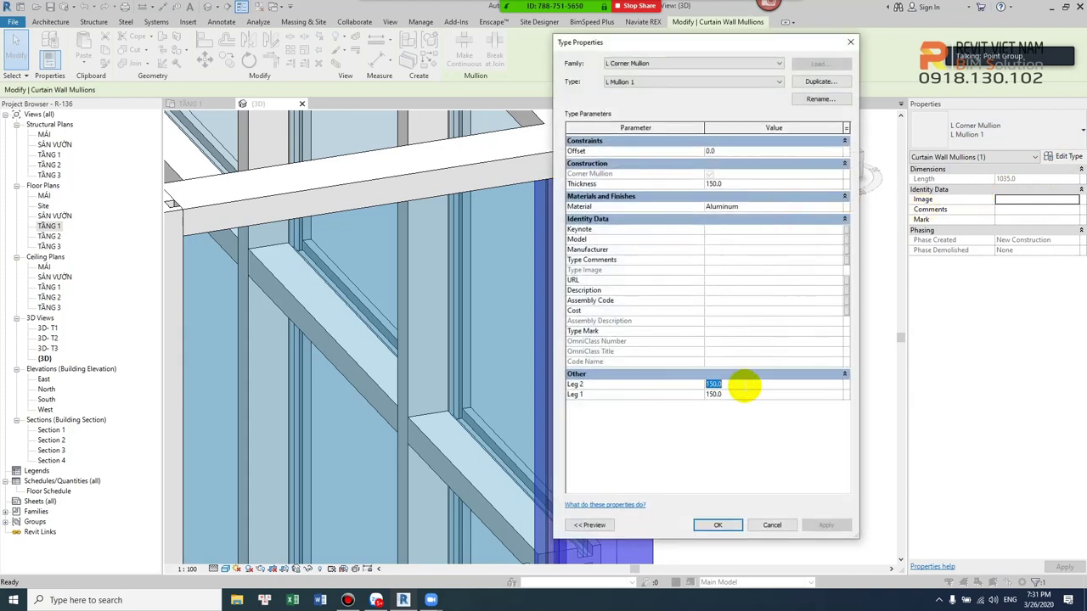
key("Escape")
key("Escape")
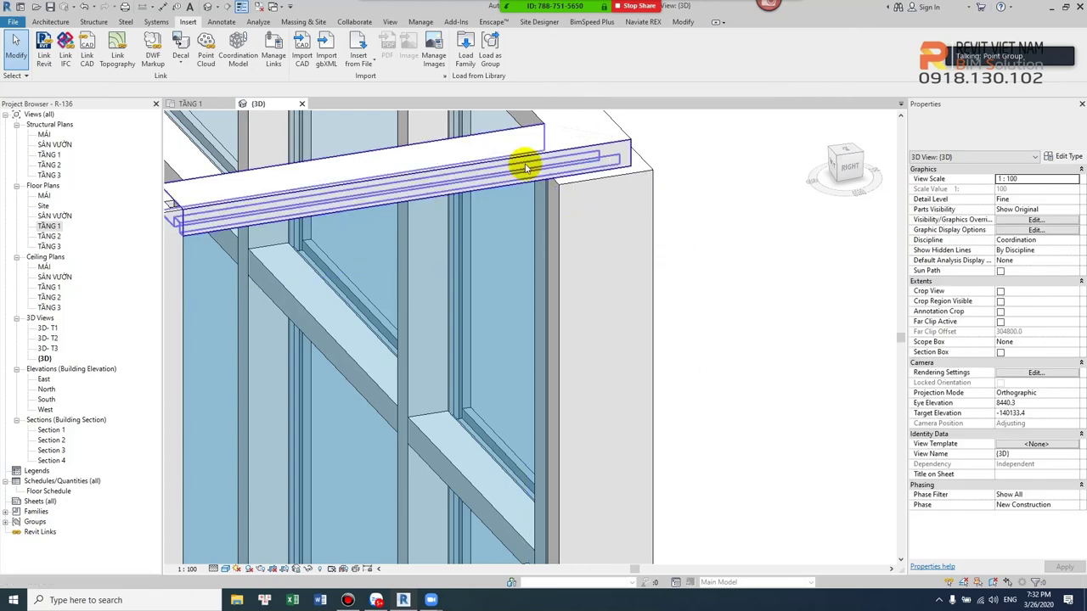
left_click(582, 184)
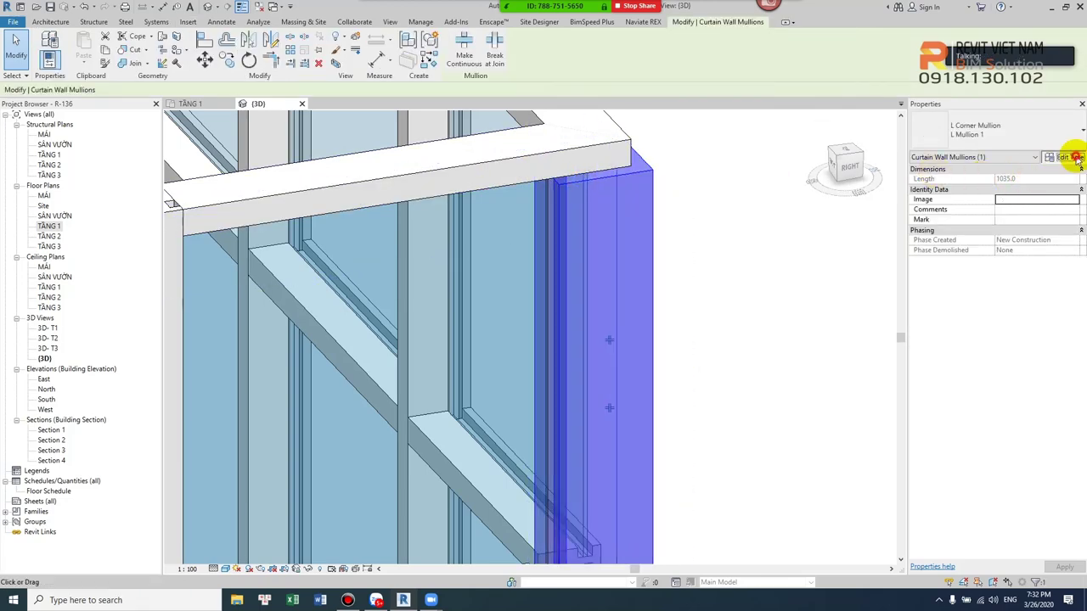
left_click(1072, 158)
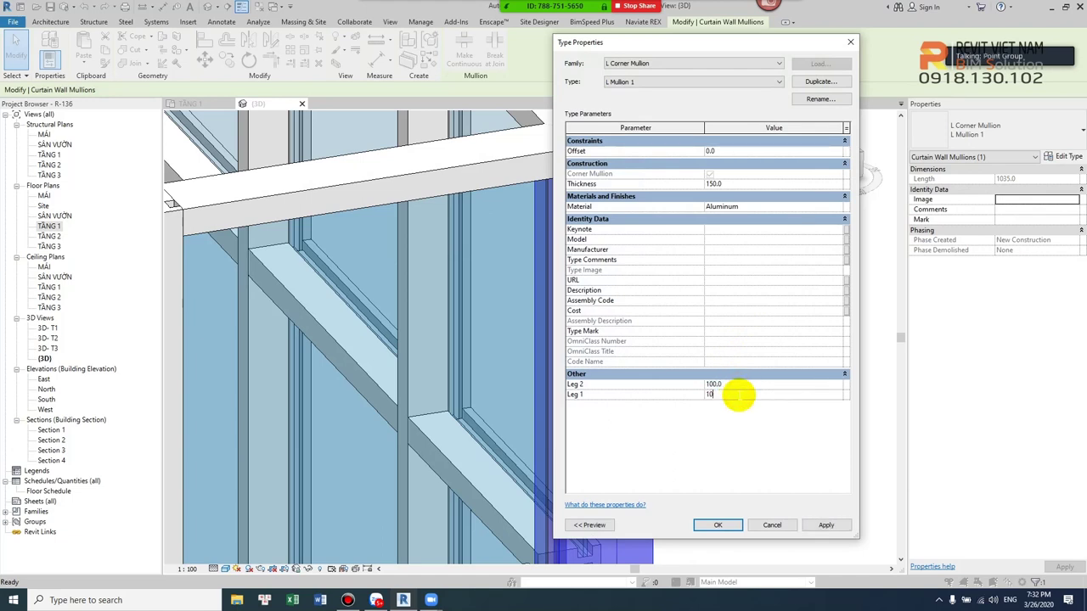
left_click(728, 524)
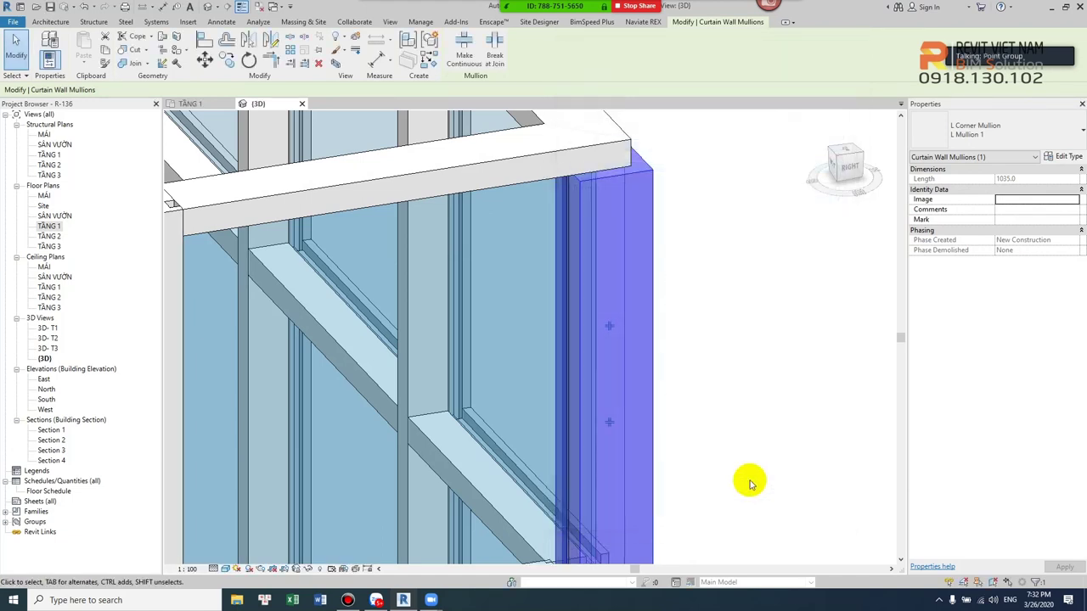
Open the TẦNG 1 plan and change the L Mullion 1 Thickness from 150 to 100.
double_click(49, 225)
scroll(637, 249, "up", 2)
scroll(696, 281, "up", 2)
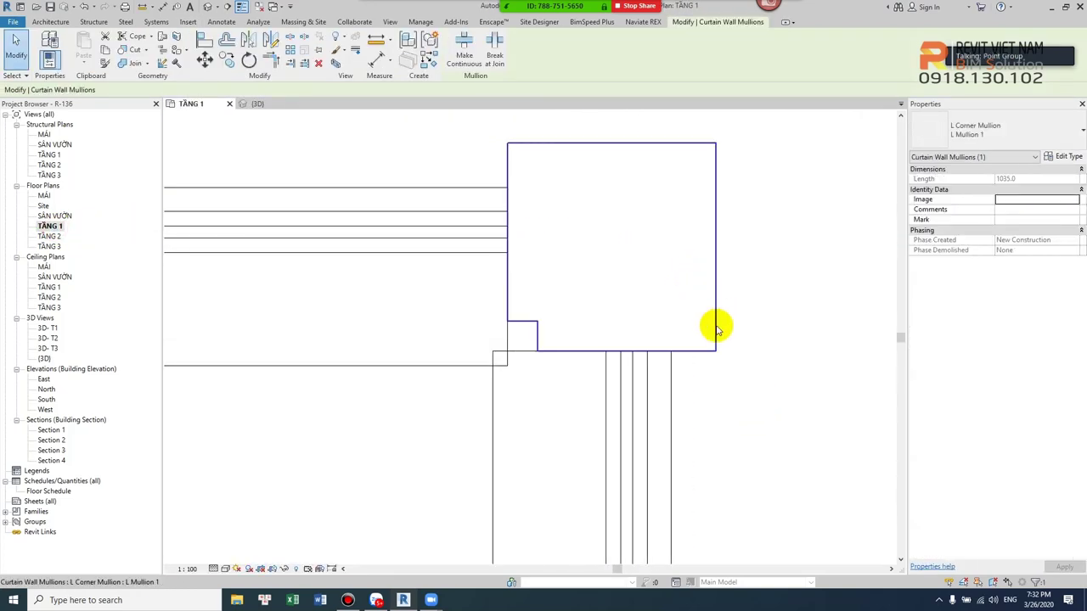
left_click(1067, 157)
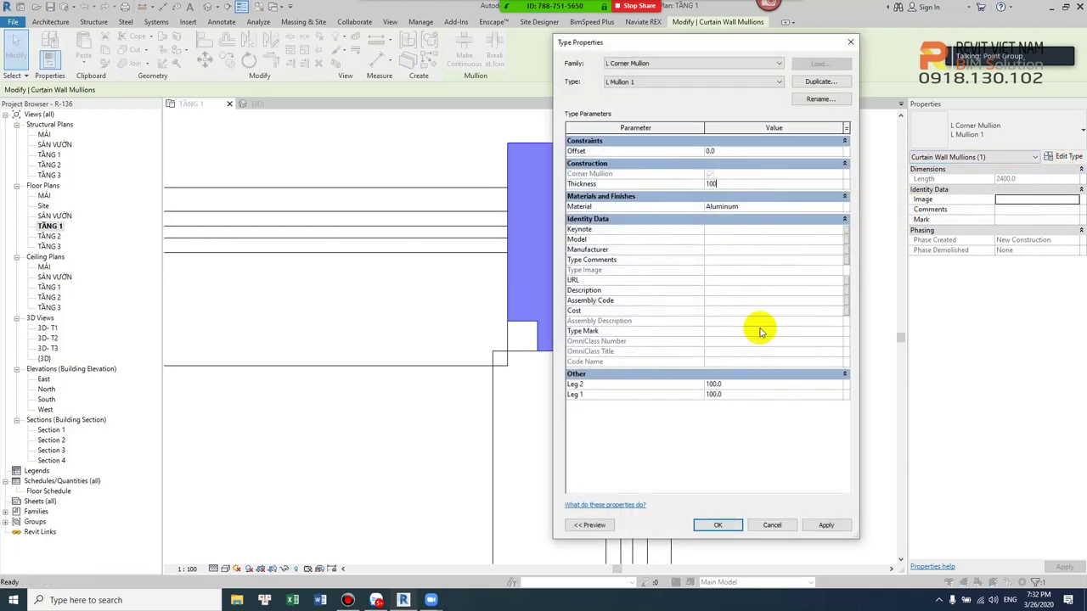
left_click(717, 526)
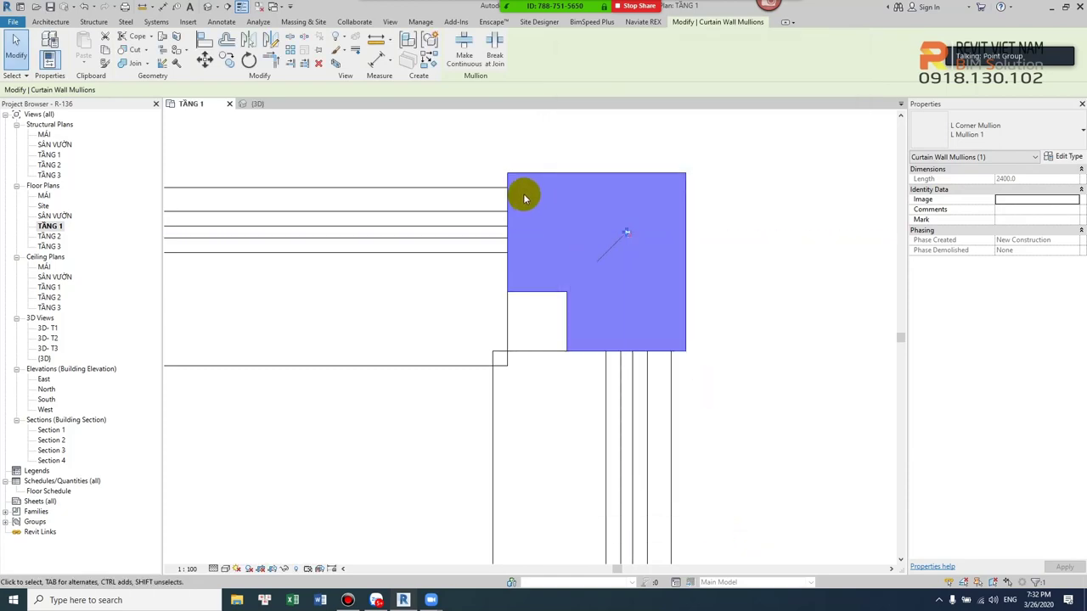
key("Escape")
Select the corner mullion in plan and set L Mullion 1 Leg 1 and Leg 2 to 150.
scroll(534, 357, "down", 2)
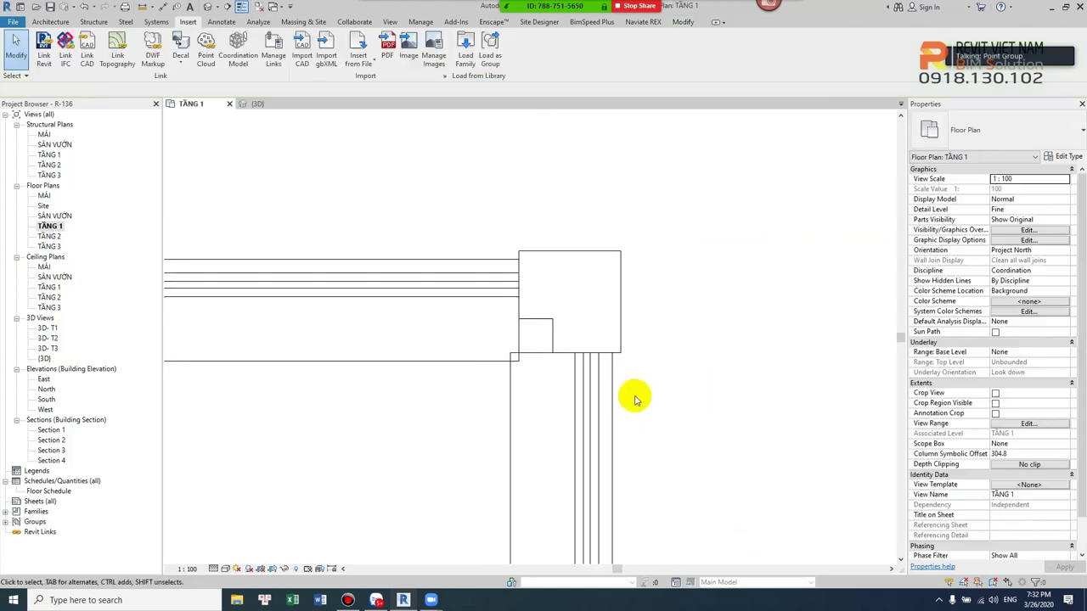
left_click(553, 335)
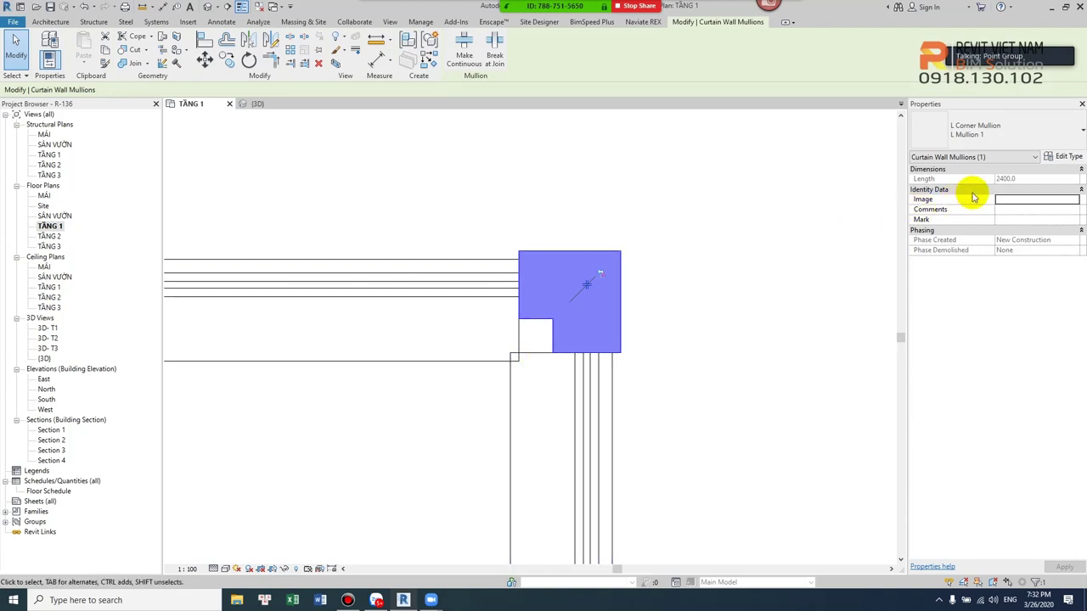
key("Escape")
scroll(512, 371, "up", 1)
key("i")
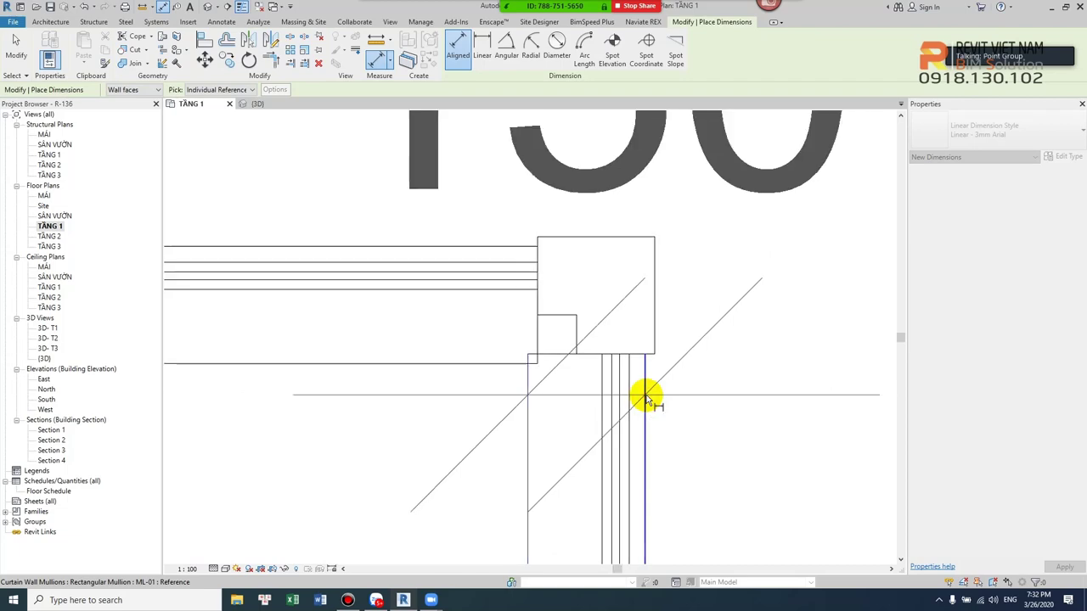
key("Escape")
key("Escape")
left_click(647, 349)
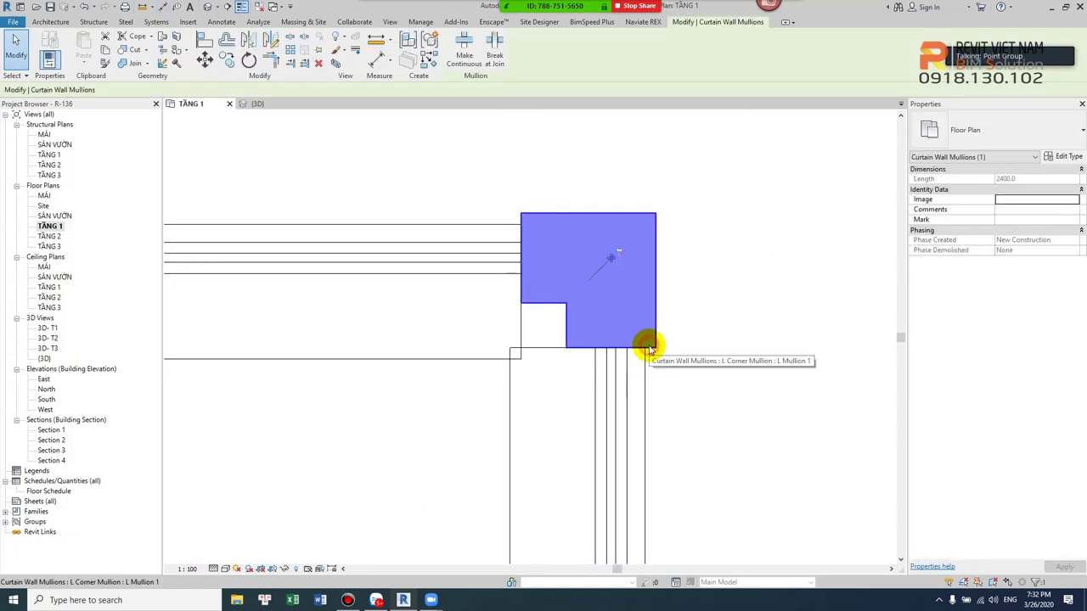
left_click(1061, 156)
type("150")
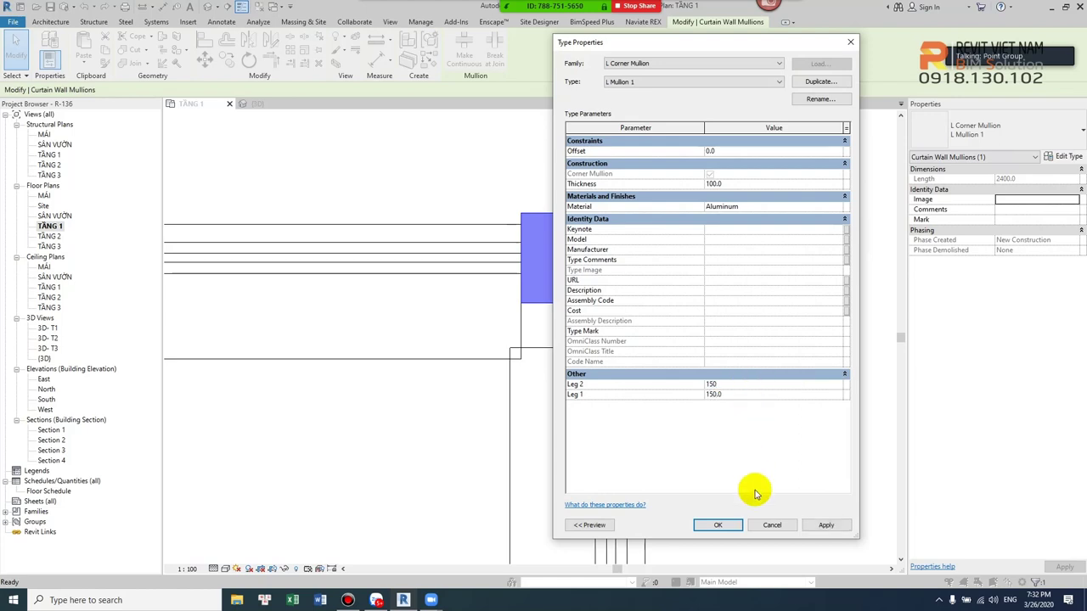
left_click(720, 524)
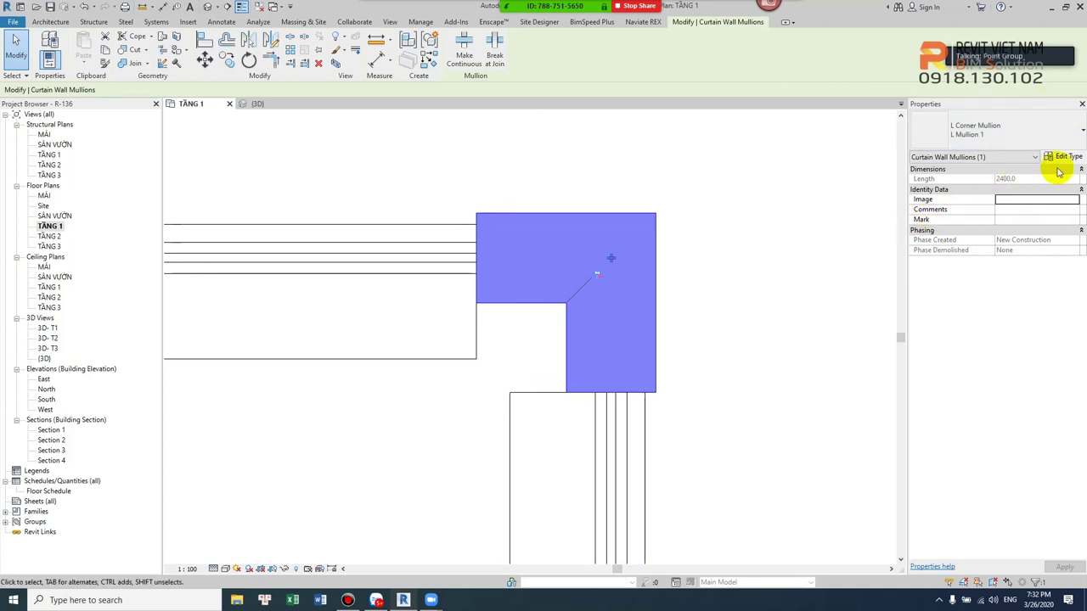
left_click(1066, 157)
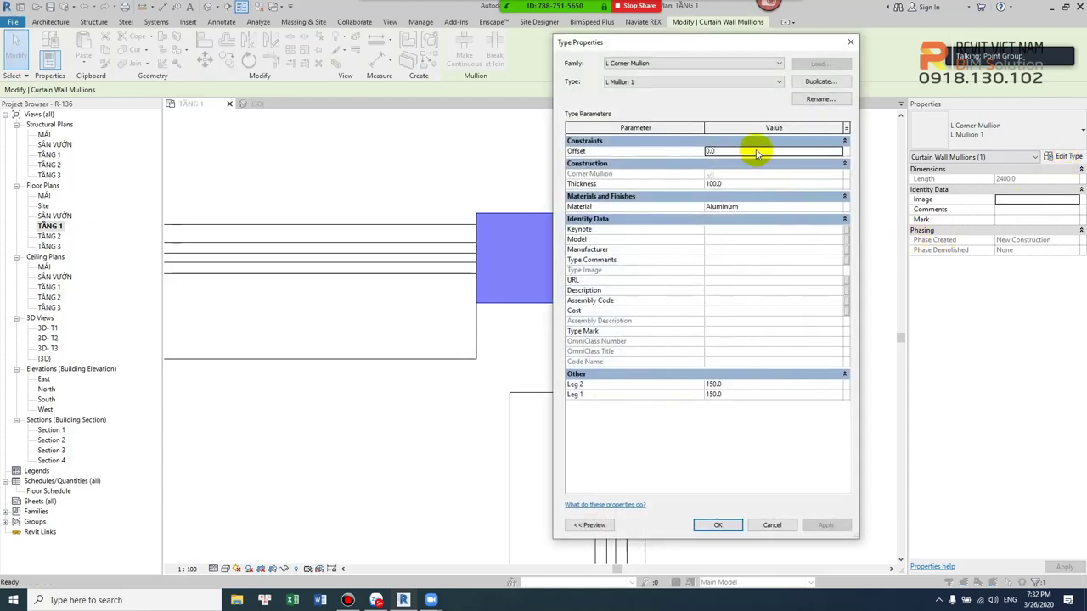
Close Type Properties unchanged and briefly start, then cancel, an aligned dimension on the plan.
key("Escape")
key("Escape")
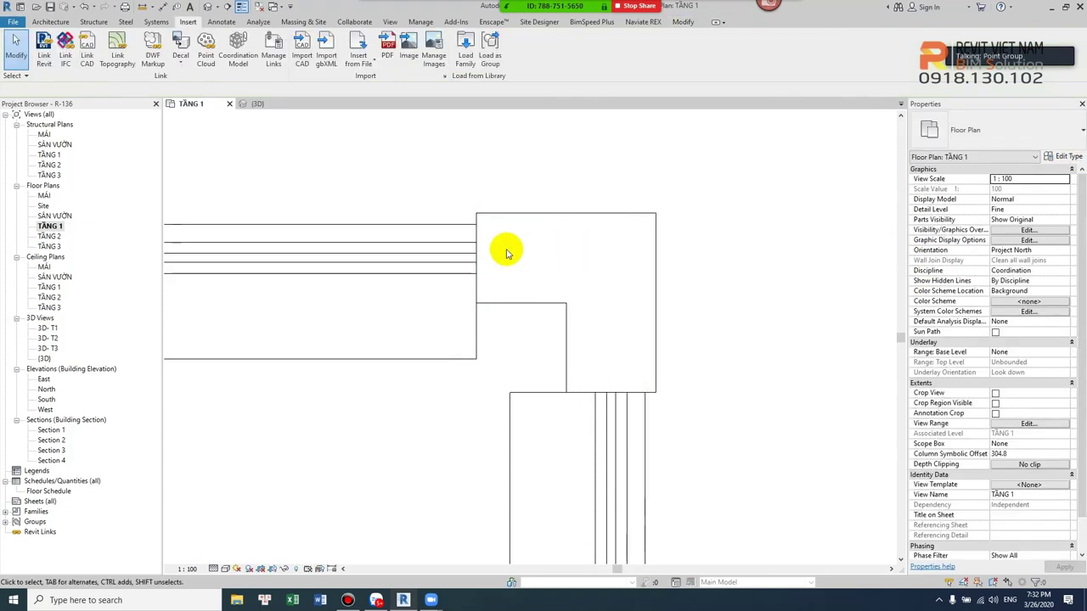
middle_click_drag(453, 236, 465, 260)
key("i")
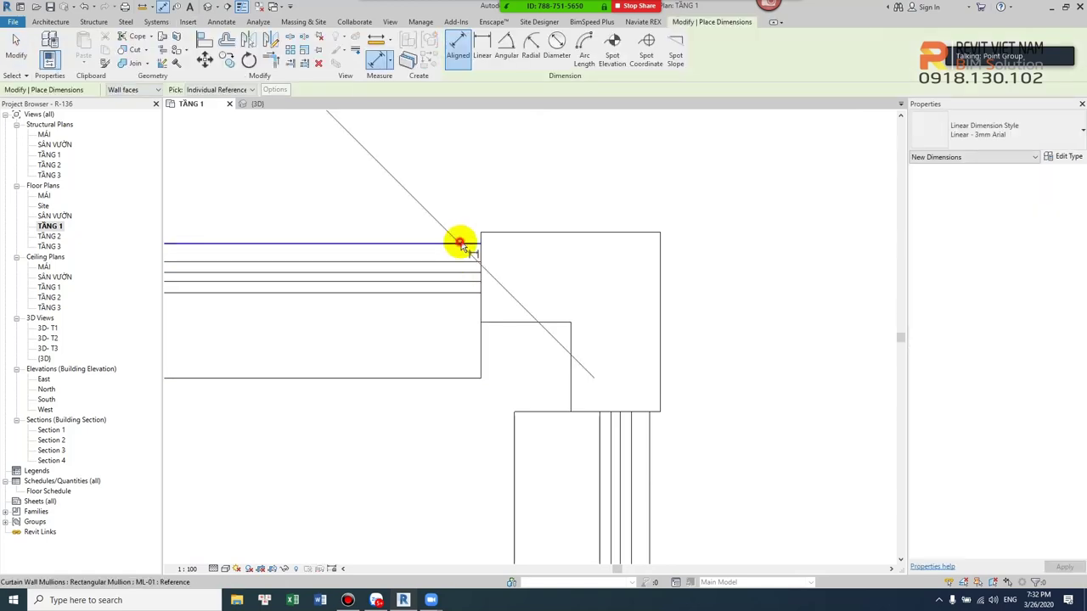
scroll(504, 236, "down", 2)
scroll(505, 237, "down", 2)
scroll(505, 238, "up", 3)
key("Escape")
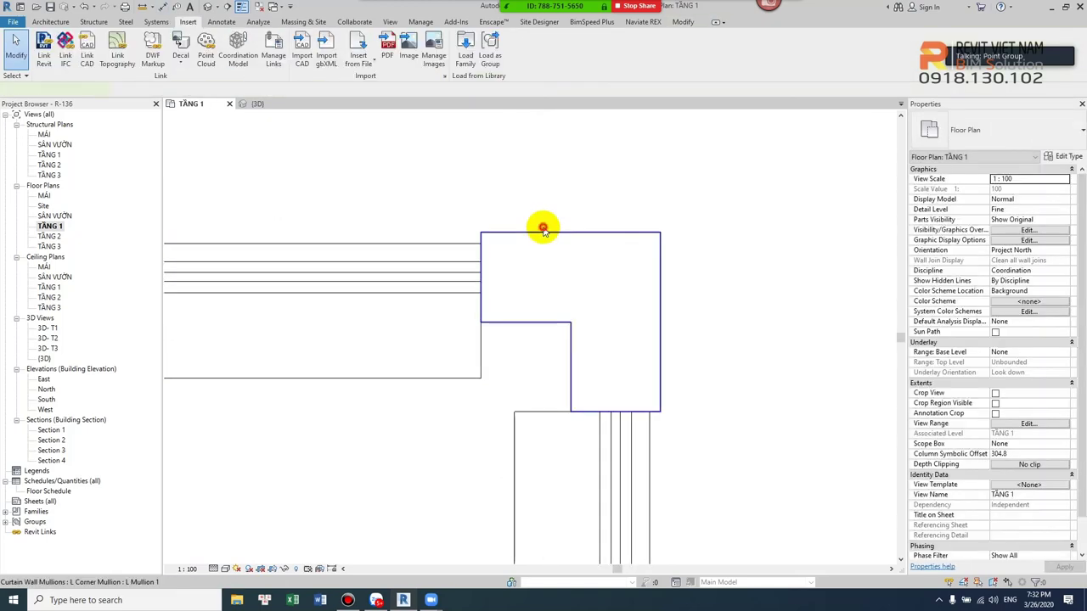
Set the L Mullion 1 Offset to -13 and open the default 3D view.
left_click(543, 229)
left_click(1057, 157)
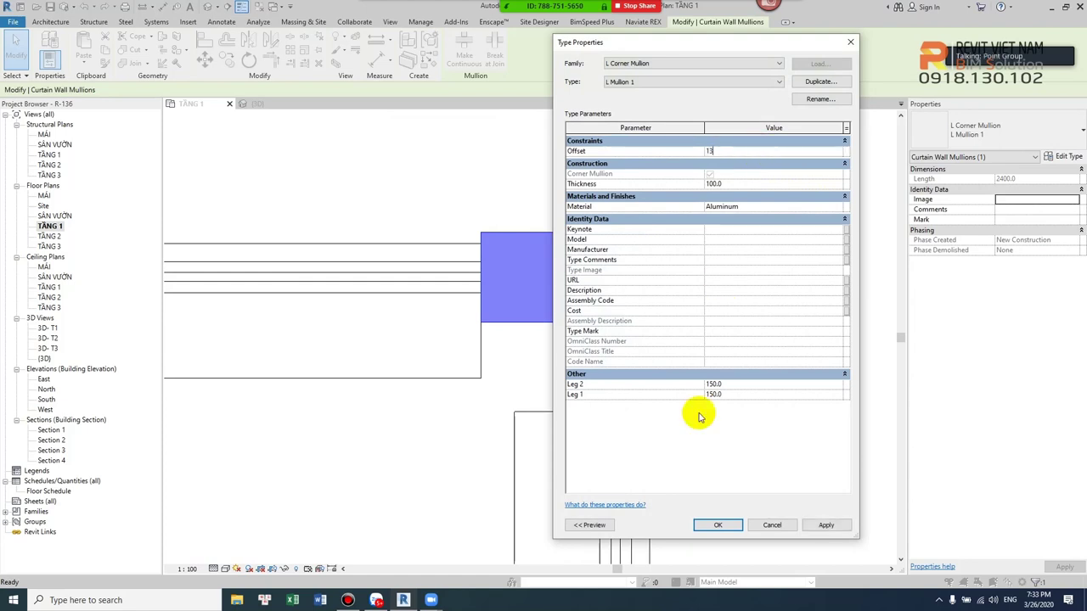
left_click(717, 524)
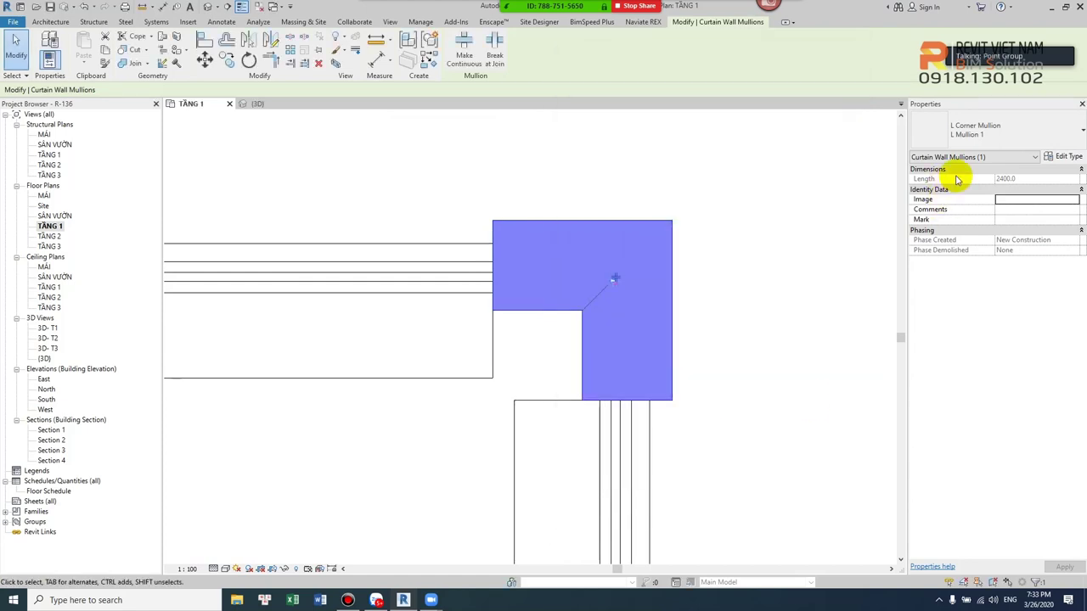
left_click(1060, 157)
type("-13")
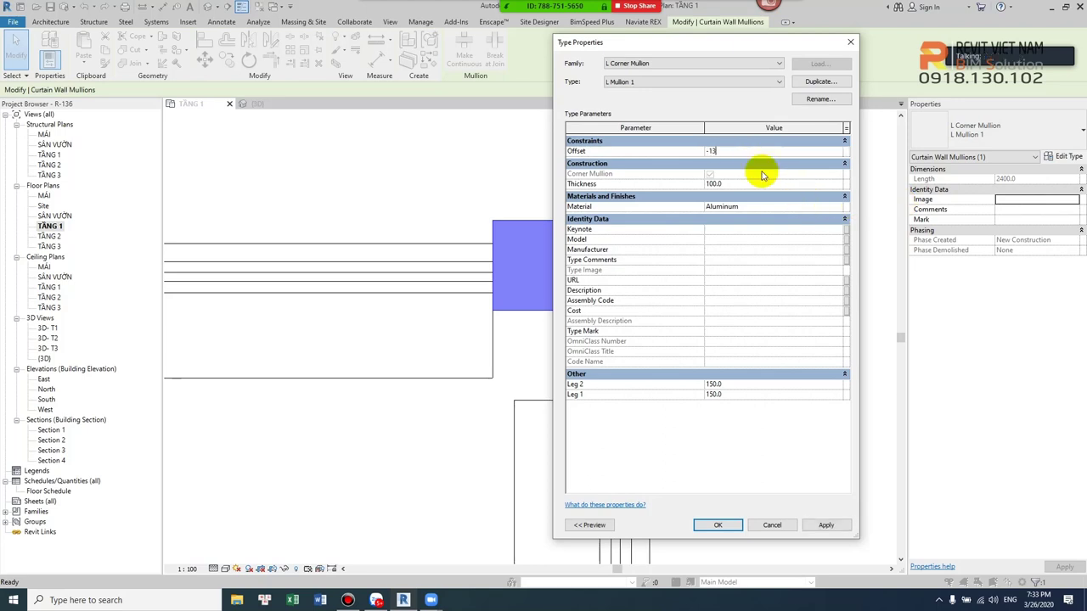
left_click(717, 526)
left_click(719, 388)
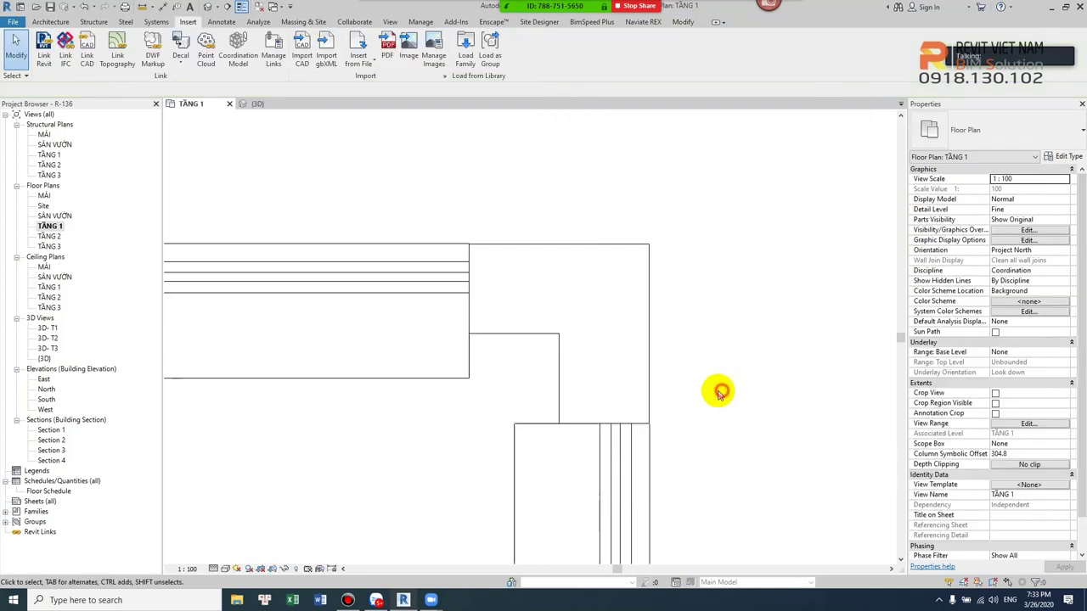
left_click(214, 7)
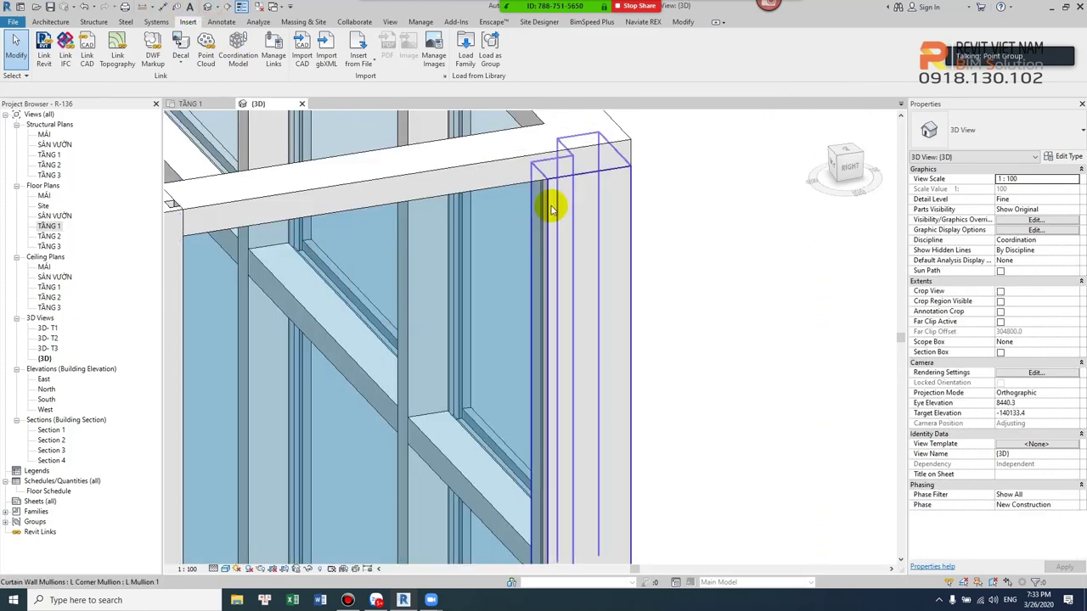
Set Leg 2 of L Mullion 1 to 120 from the 3D view, then return to TẦNG 1.
middle_click_drag(322, 243, 588, 242, "shift")
left_click(589, 238)
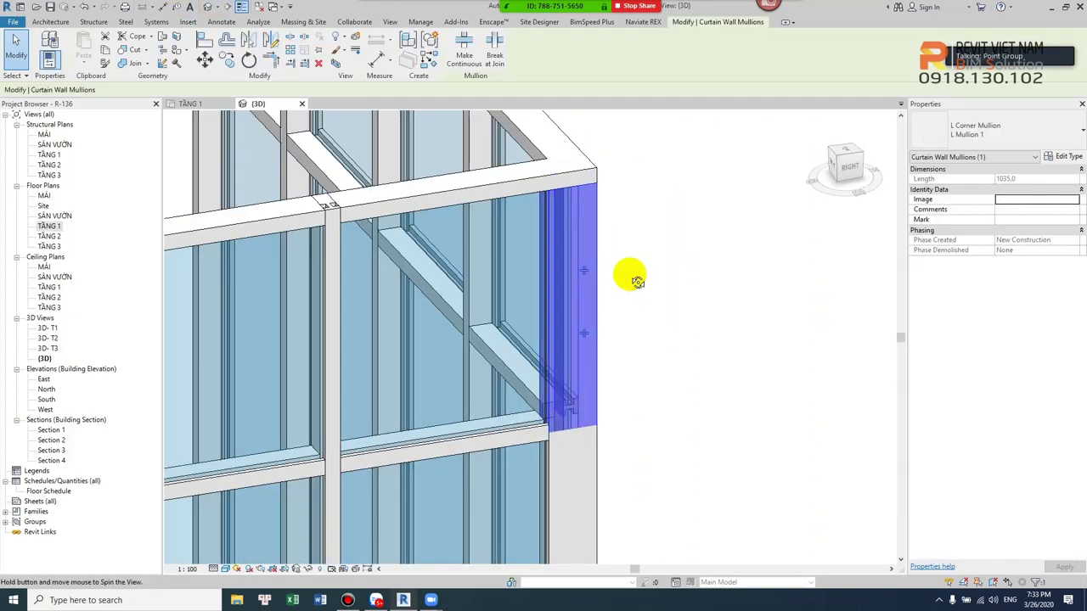
mouse_move(630, 275)
middle_mouse_down("shift")
mouse_move(808, 275)
mouse_move(958, 225)
middle_mouse_up("shift")
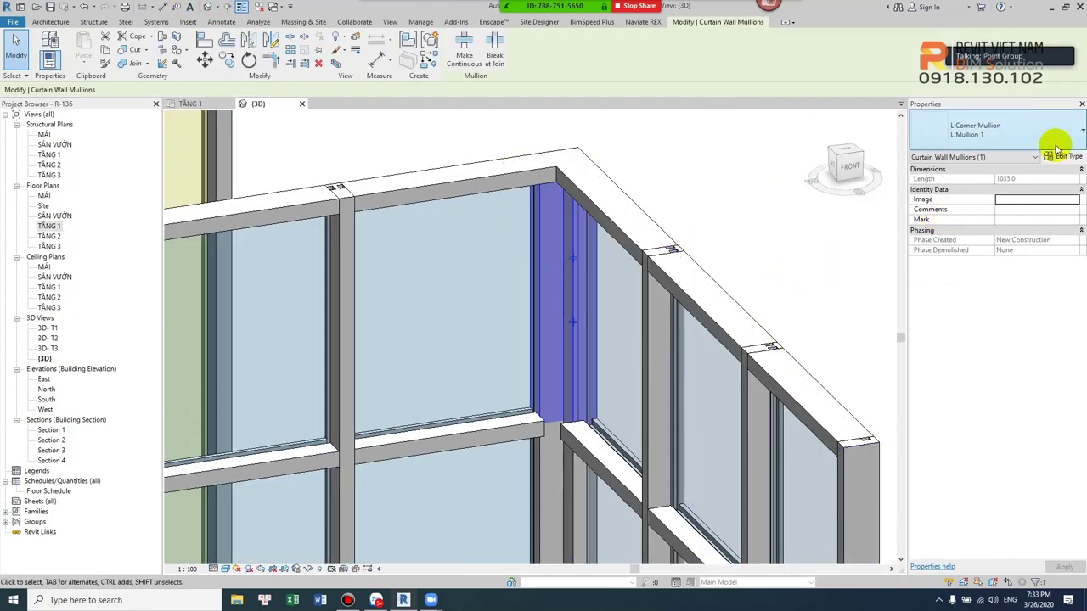
left_click(1061, 157)
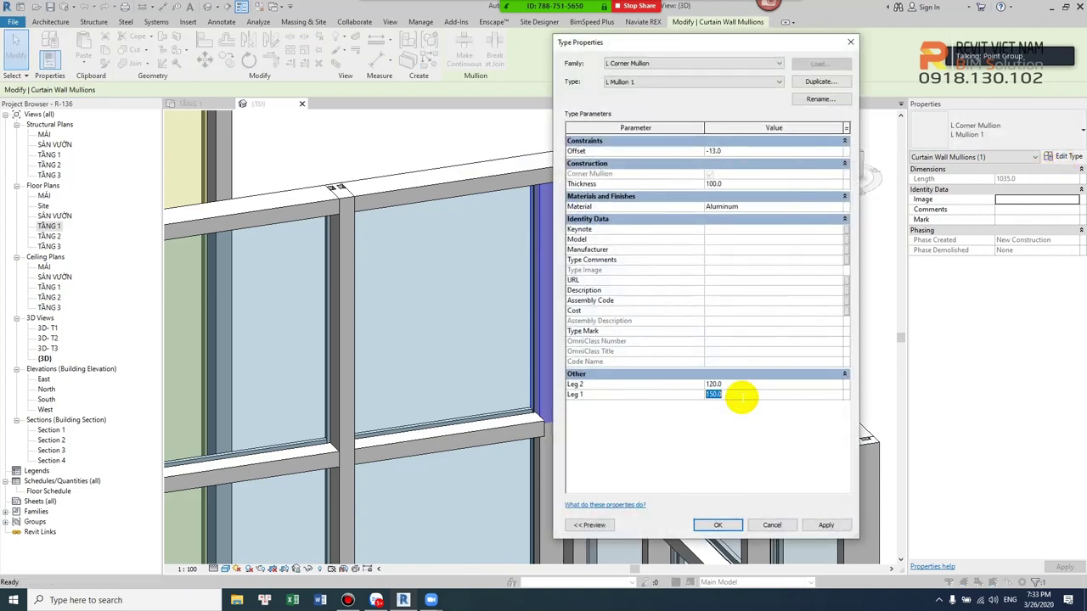
left_click(720, 526)
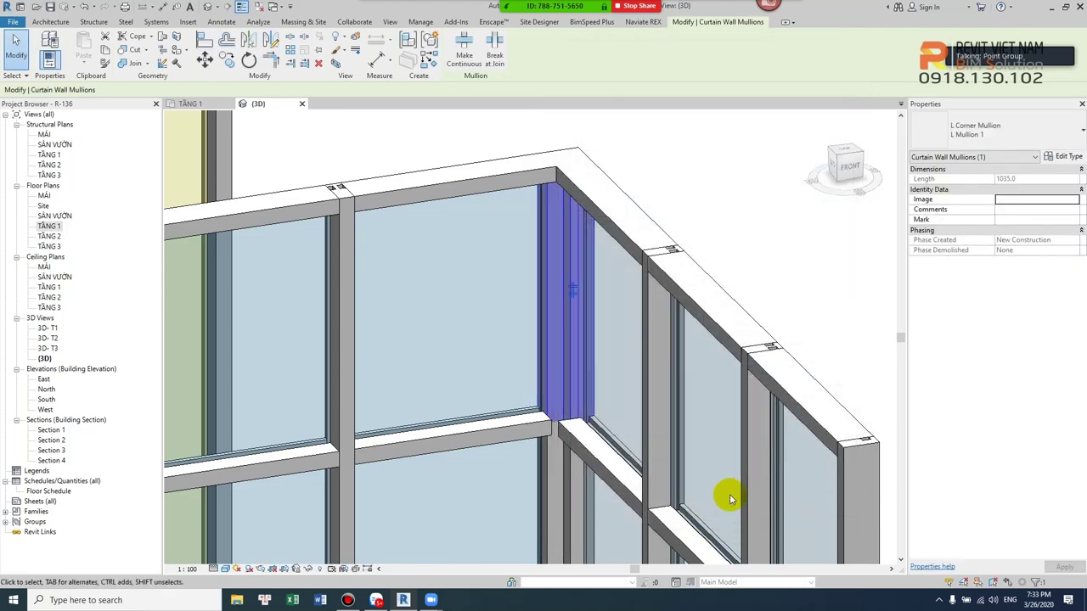
double_click(50, 226)
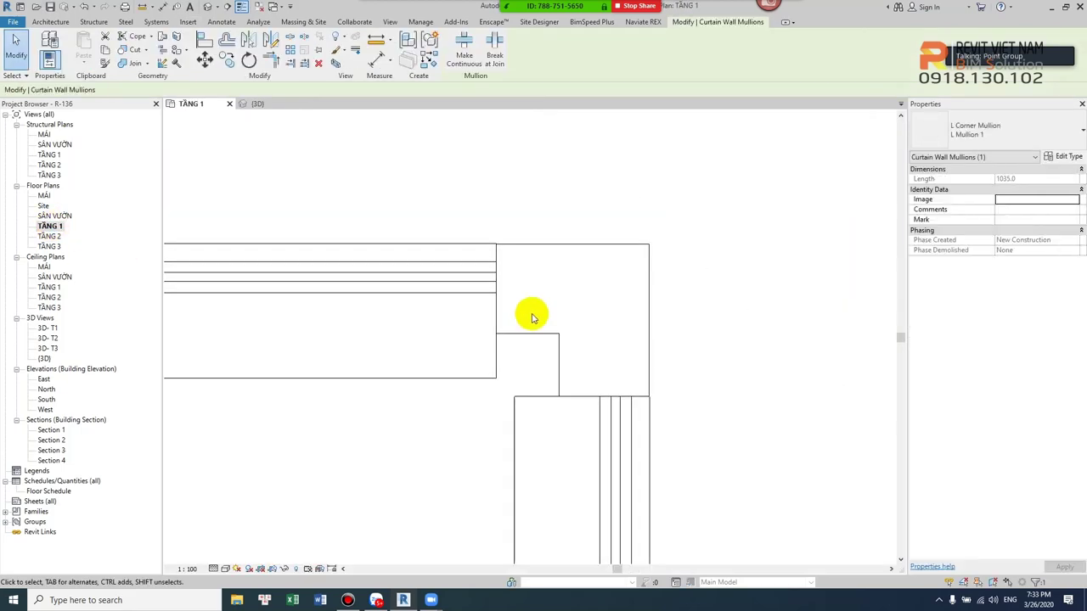
Use Create Similar (CS) on the vertical SF-01 wall to draw a horizontal leg and a downward leg.
scroll(645, 335, "down", 2)
mouse_move(662, 330)
middle_mouse_down()
mouse_move(704, 324)
mouse_move(701, 283)
middle_mouse_up()
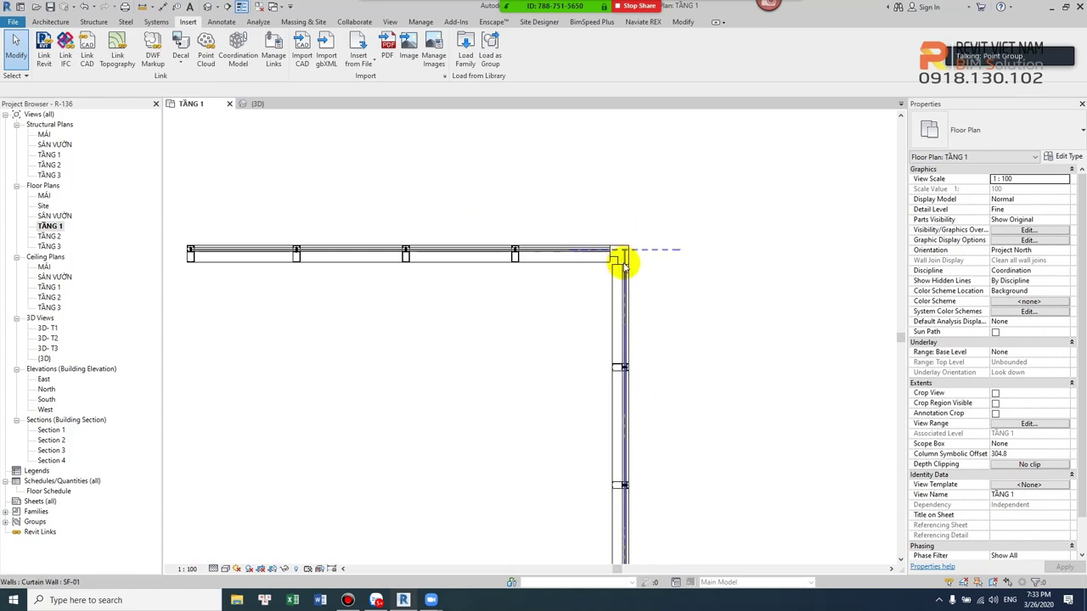
scroll(618, 264, "down", 2)
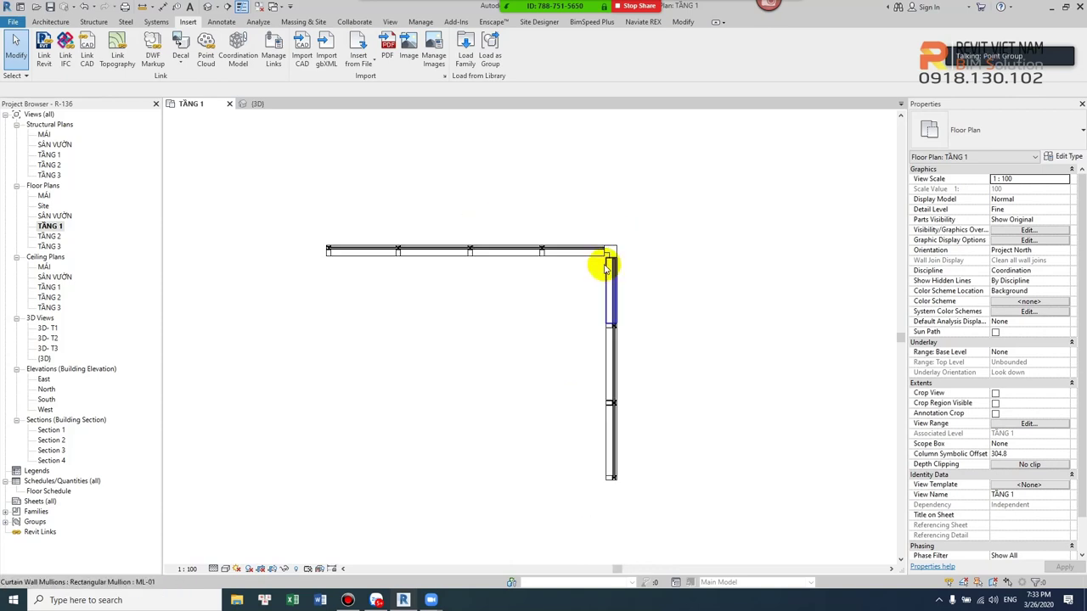
scroll(603, 262, "down", 2)
left_click(607, 283)
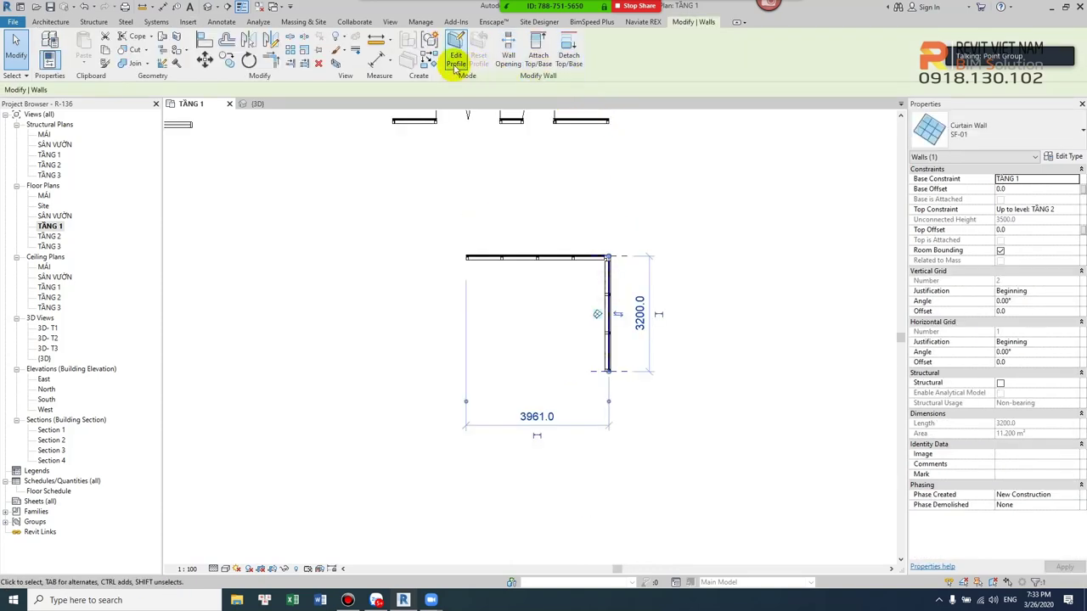
key("c")
key("s")
scroll(645, 229, "up", 2)
middle_click_drag(625, 246, 507, 257)
left_click(507, 258)
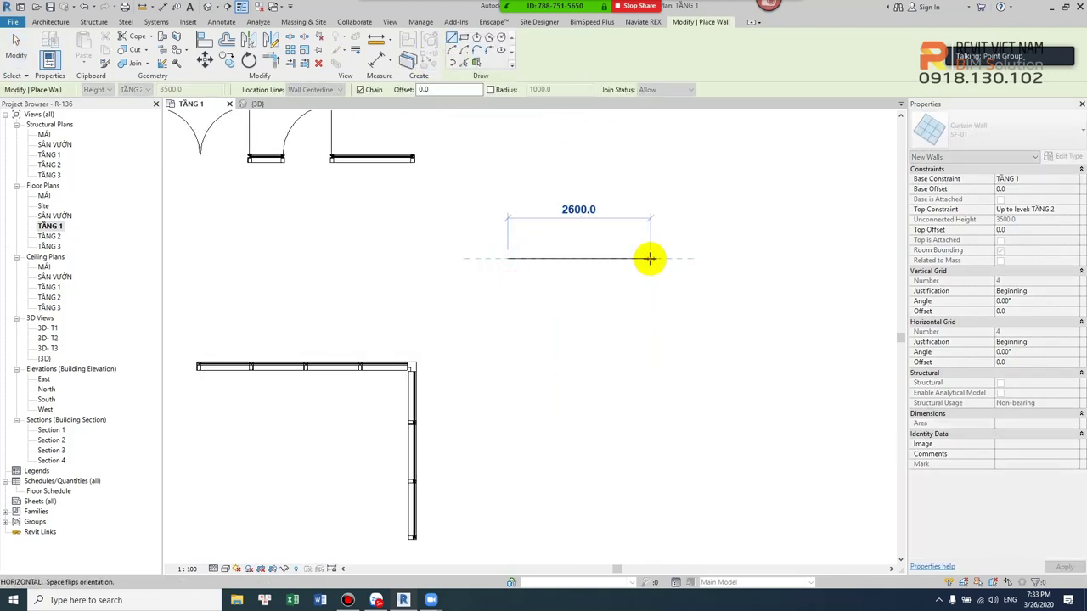
left_click(651, 258)
left_click(651, 348)
key("Escape")
key("Escape")
Select the new vertical curtain wall and press Delete, check the horizontal wall, then switch to 3D.
scroll(654, 272, "up", 5)
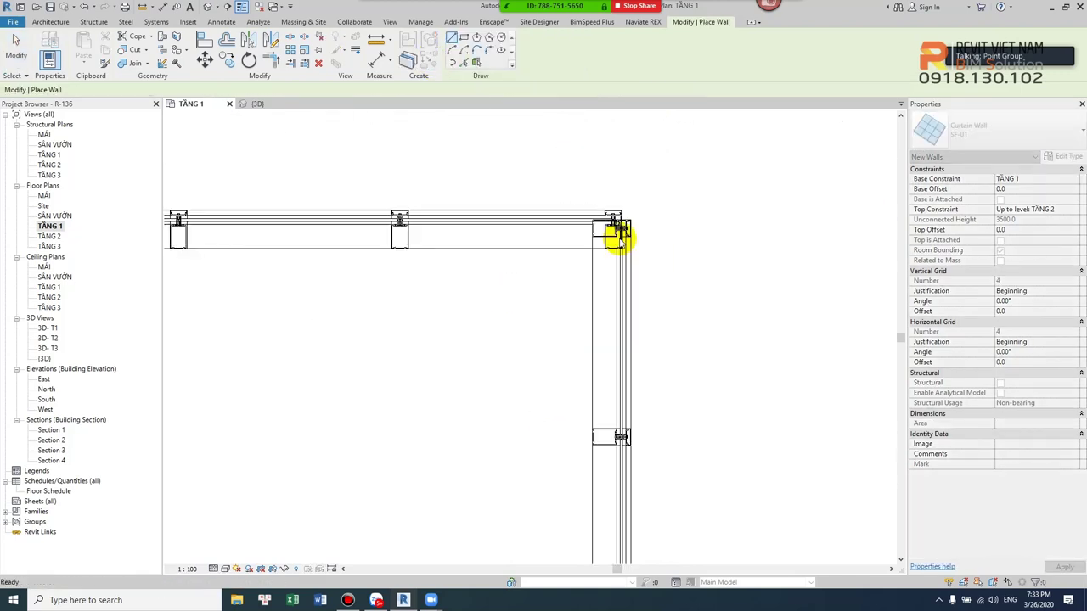
key("Escape")
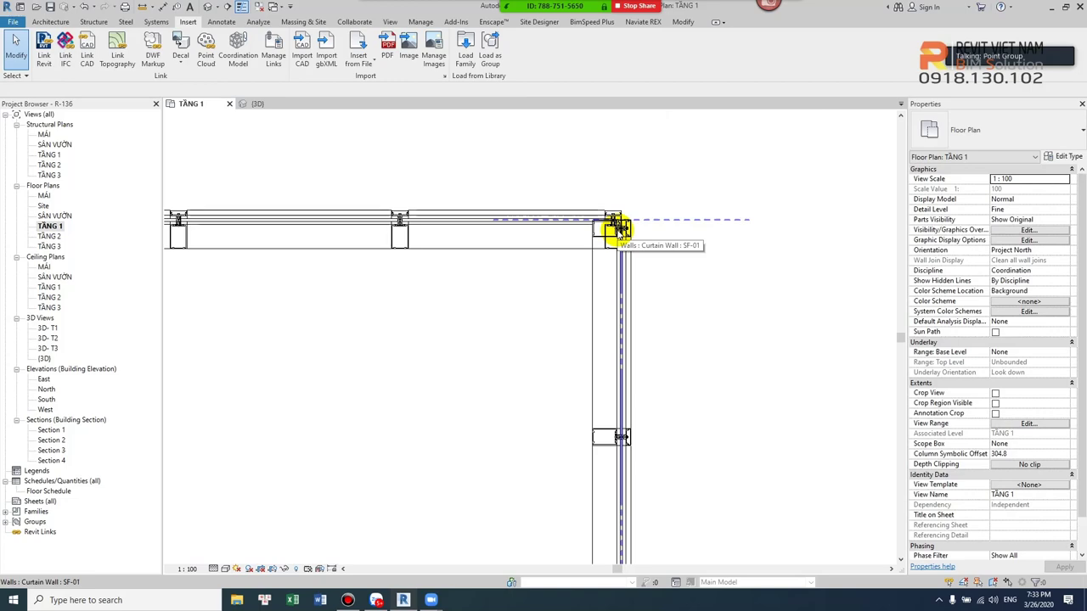
scroll(653, 200, "down", 1)
scroll(642, 279, "down", 2)
left_click(643, 283)
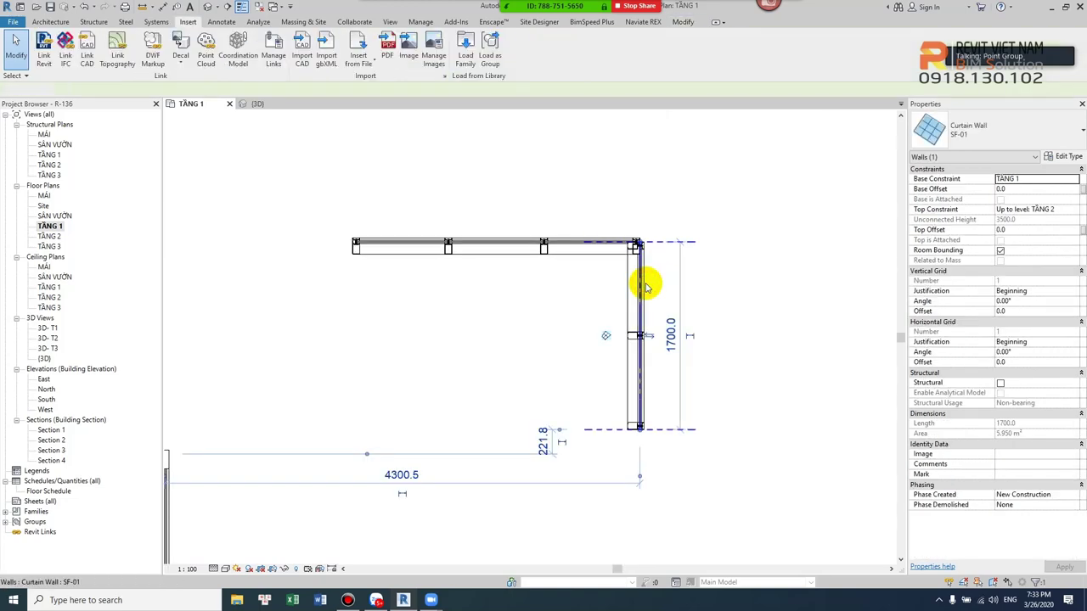
key("Delete")
left_click(645, 247)
scroll(578, 274, "down", 2)
scroll(493, 285, "up", 1)
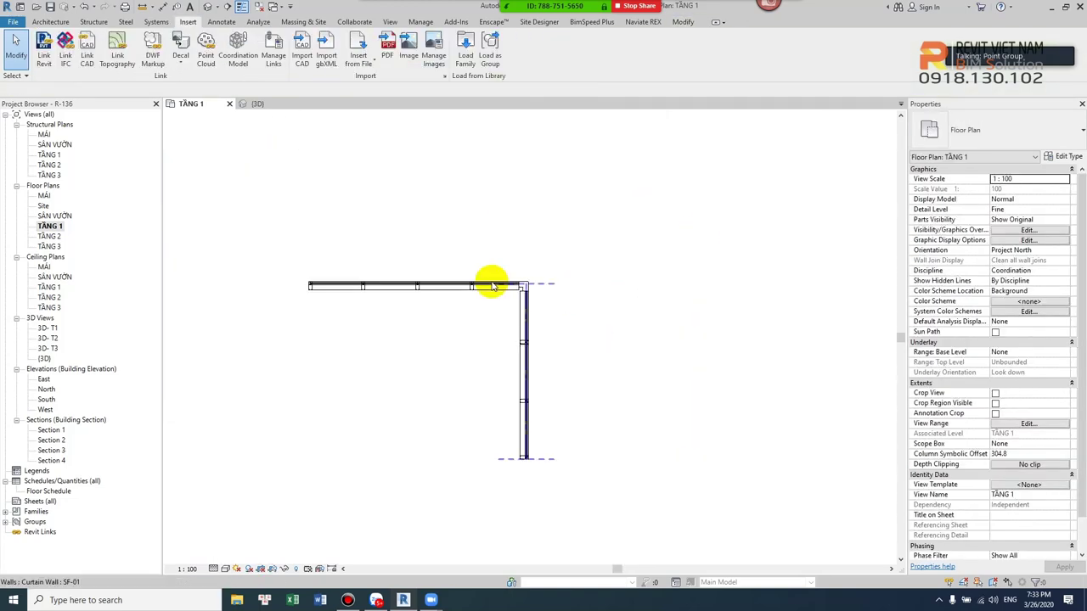
scroll(492, 286, "up", 3)
scroll(582, 291, "up", 2)
left_click(208, 6)
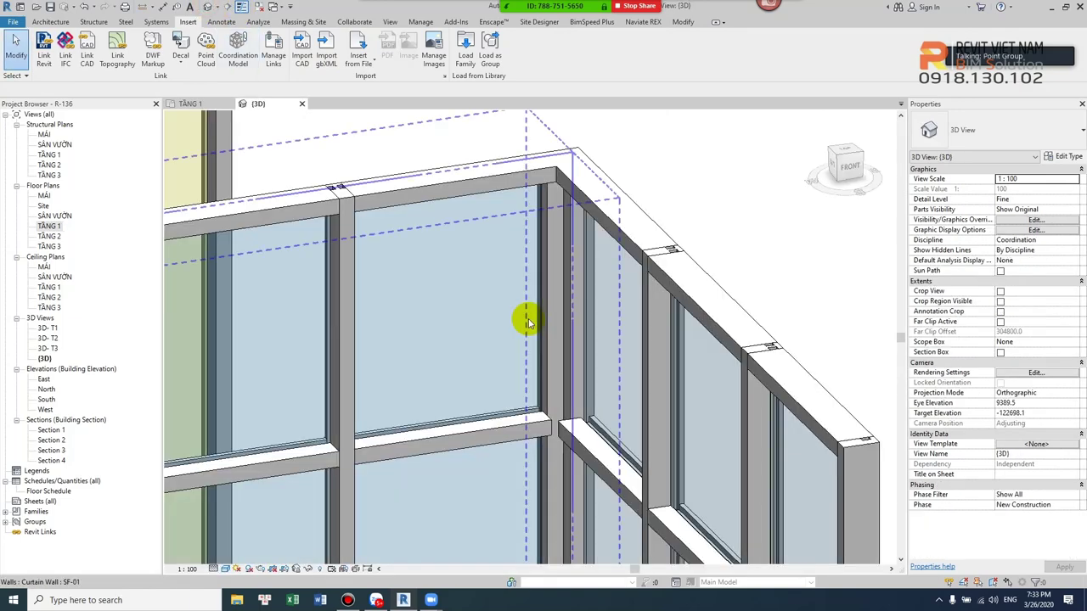
Apply Break at Join to the two base mullions at the curtain wall corner and orbit to check it.
scroll(527, 321, "down", 3)
mouse_move(626, 376)
middle_mouse_down("shift")
mouse_move(697, 250)
mouse_move(662, 297)
mouse_move(667, 473)
middle_mouse_up("shift")
scroll(662, 300, "up", 2)
left_click(663, 299)
scroll(613, 451, "up", 3)
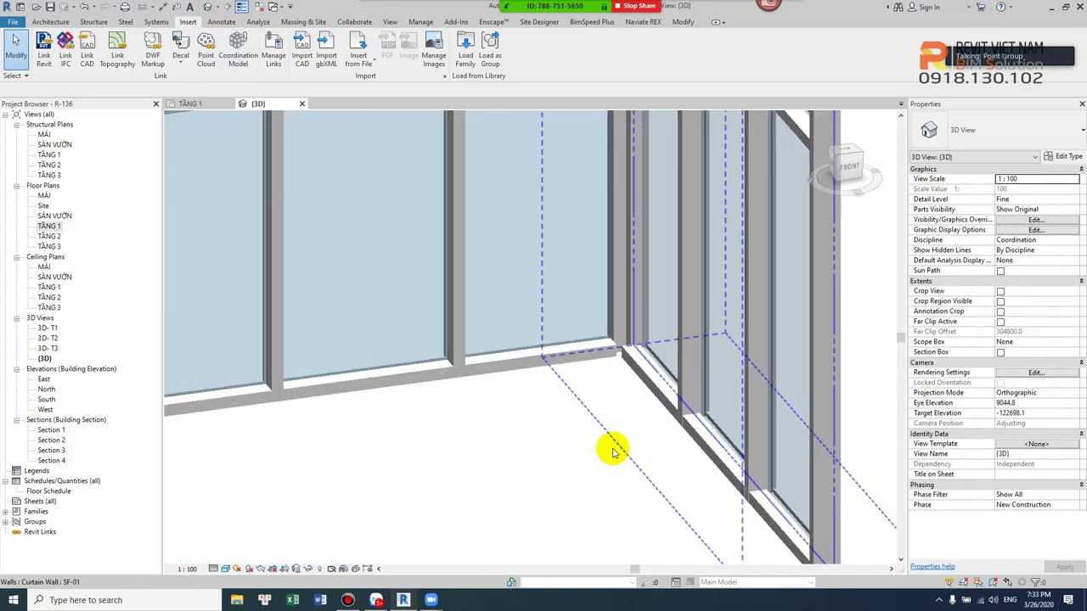
mouse_move(613, 452)
middle_mouse_down("shift")
mouse_move(626, 354)
mouse_move(625, 368)
middle_mouse_up("shift")
left_click(619, 359)
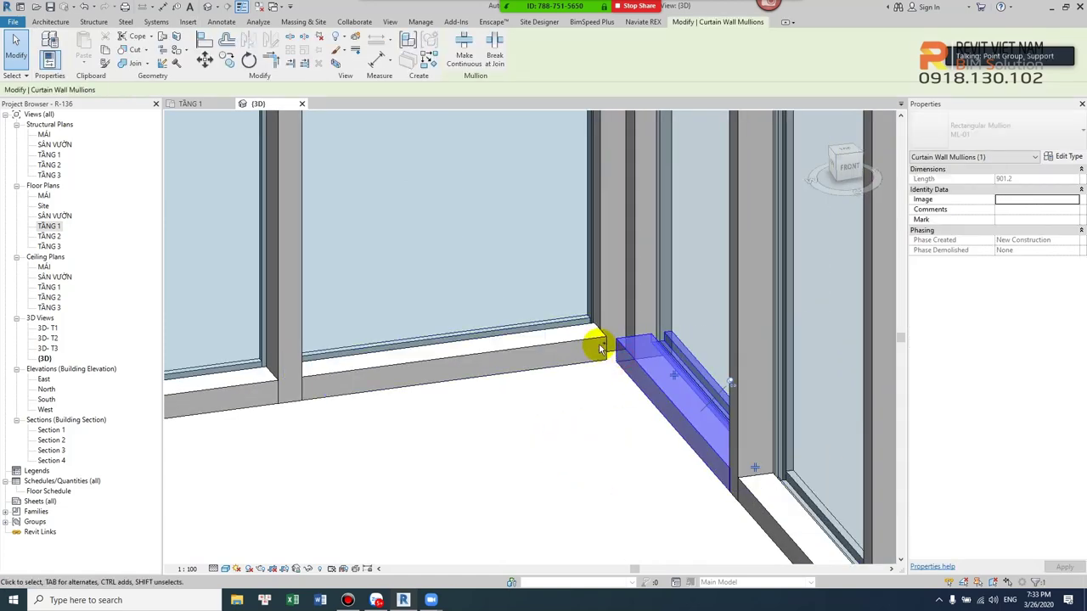
left_click(597, 344, "ctrl")
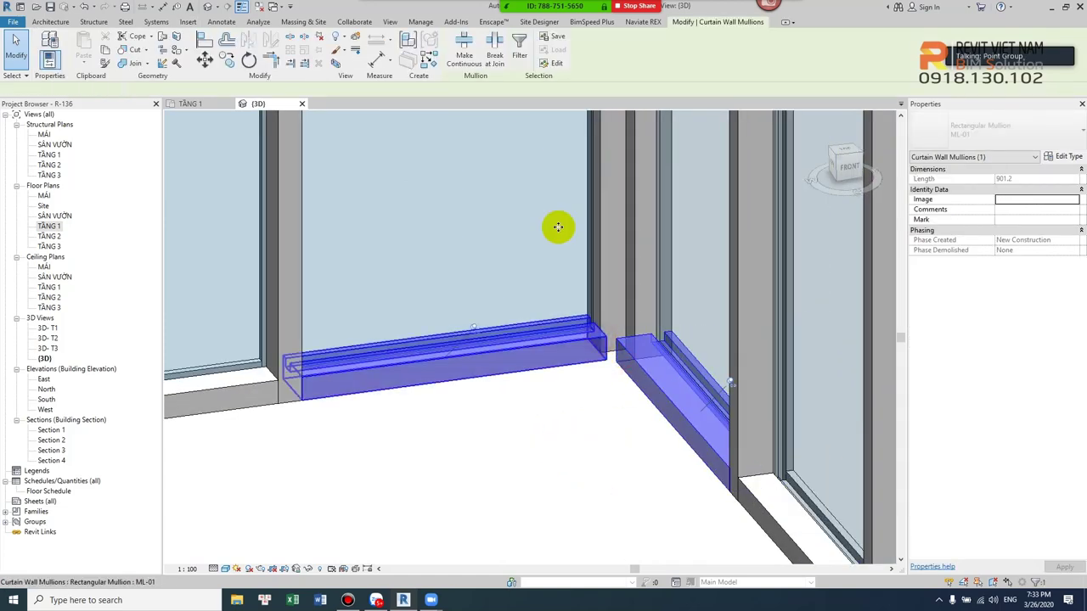
left_click(496, 58)
left_click(610, 440)
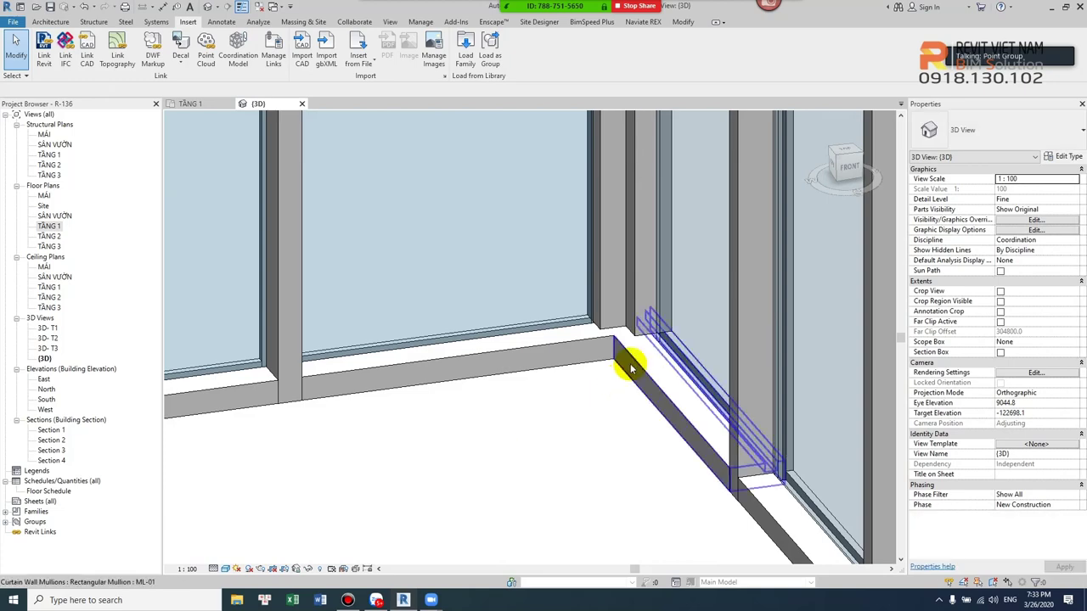
mouse_move(626, 365)
middle_mouse_down("shift")
mouse_move(764, 408)
mouse_move(703, 376)
mouse_move(521, 416)
mouse_move(337, 404)
mouse_move(667, 335)
mouse_move(633, 353)
middle_mouse_up("shift")
scroll(679, 340, "up", 3)
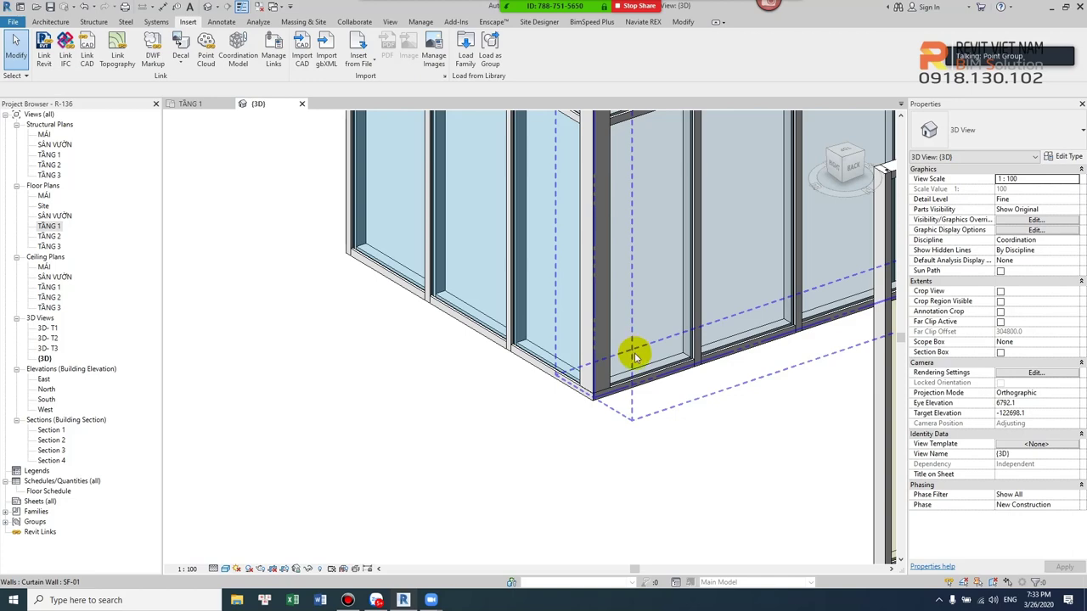
Open the TẦNG 1 floor plan and pan to show the curtain walls, including the L-shaped SF-01 pair.
double_click(48, 226)
scroll(427, 383, "down", 3)
middle_click_drag(427, 383, 655, 303)
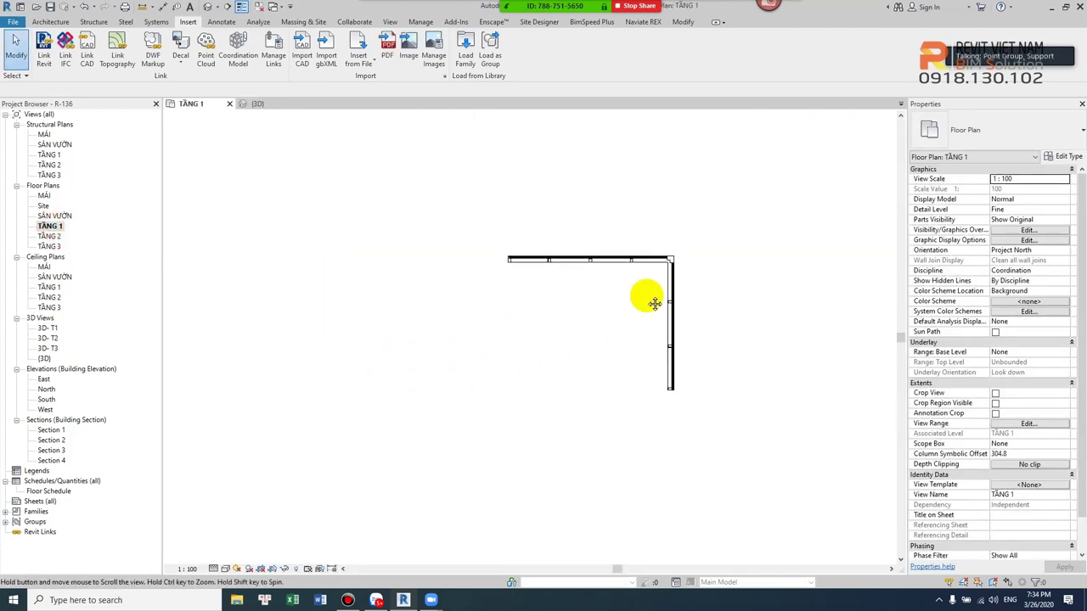
scroll(654, 303, "down", 4)
scroll(489, 219, "up", 2)
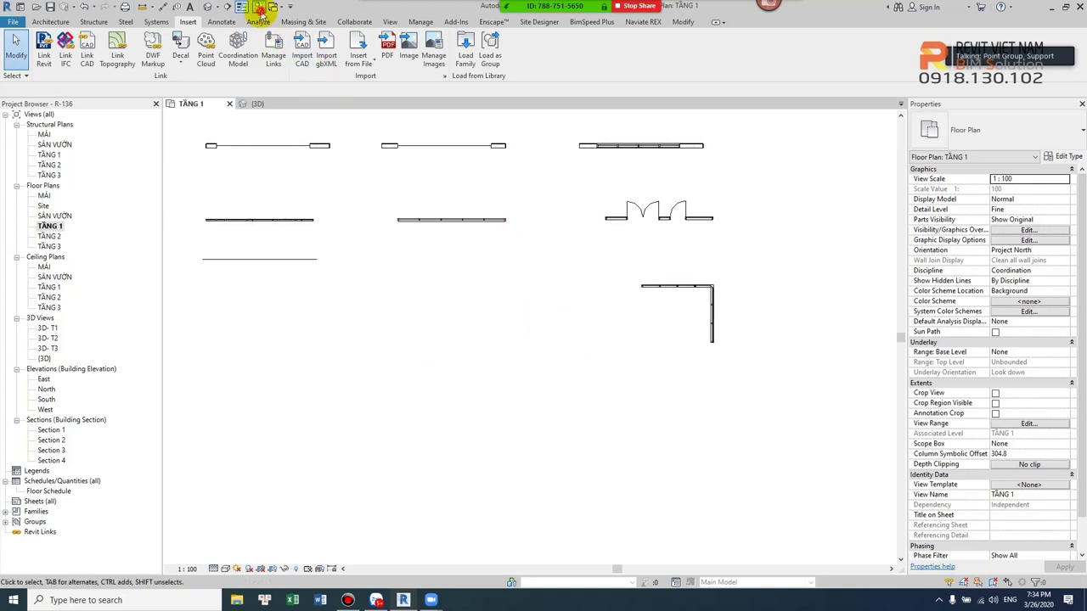
left_click(363, 601)
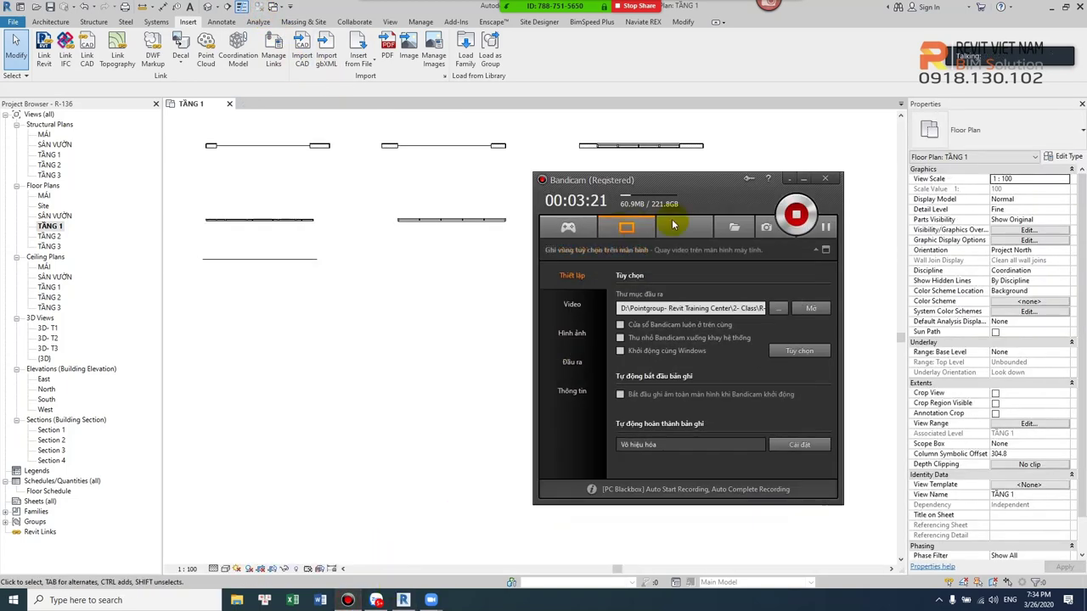